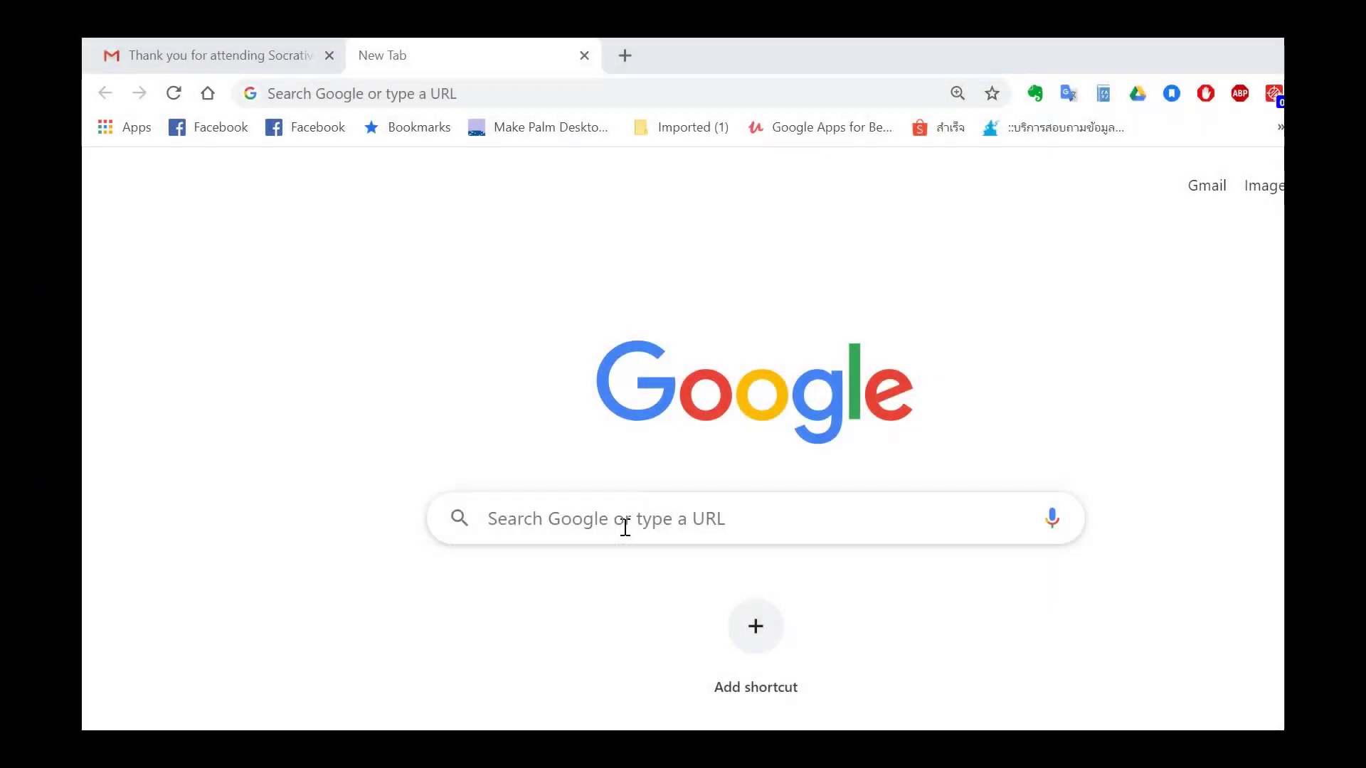
Search Google for socrative and sign in through Teacher Login with the account password
left_click(624, 527)
type("socrative")
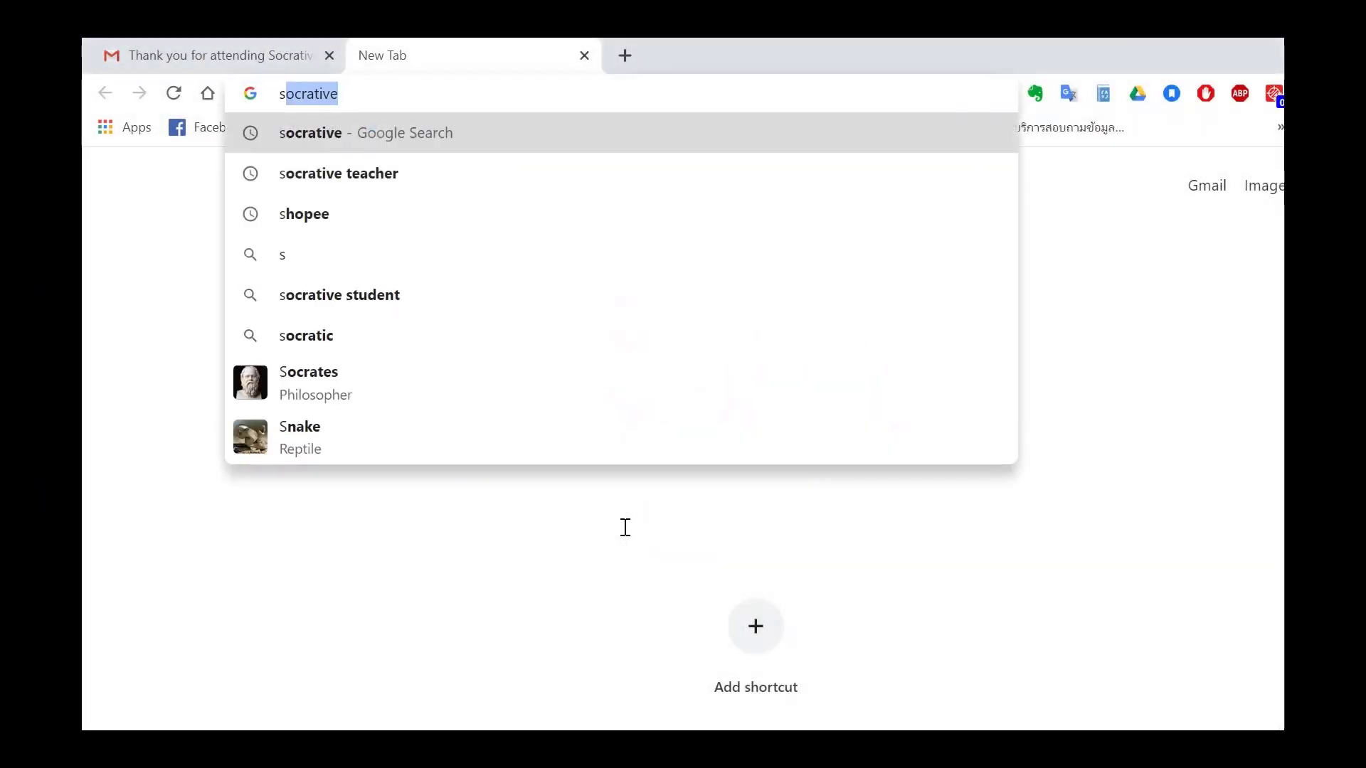
key("Return")
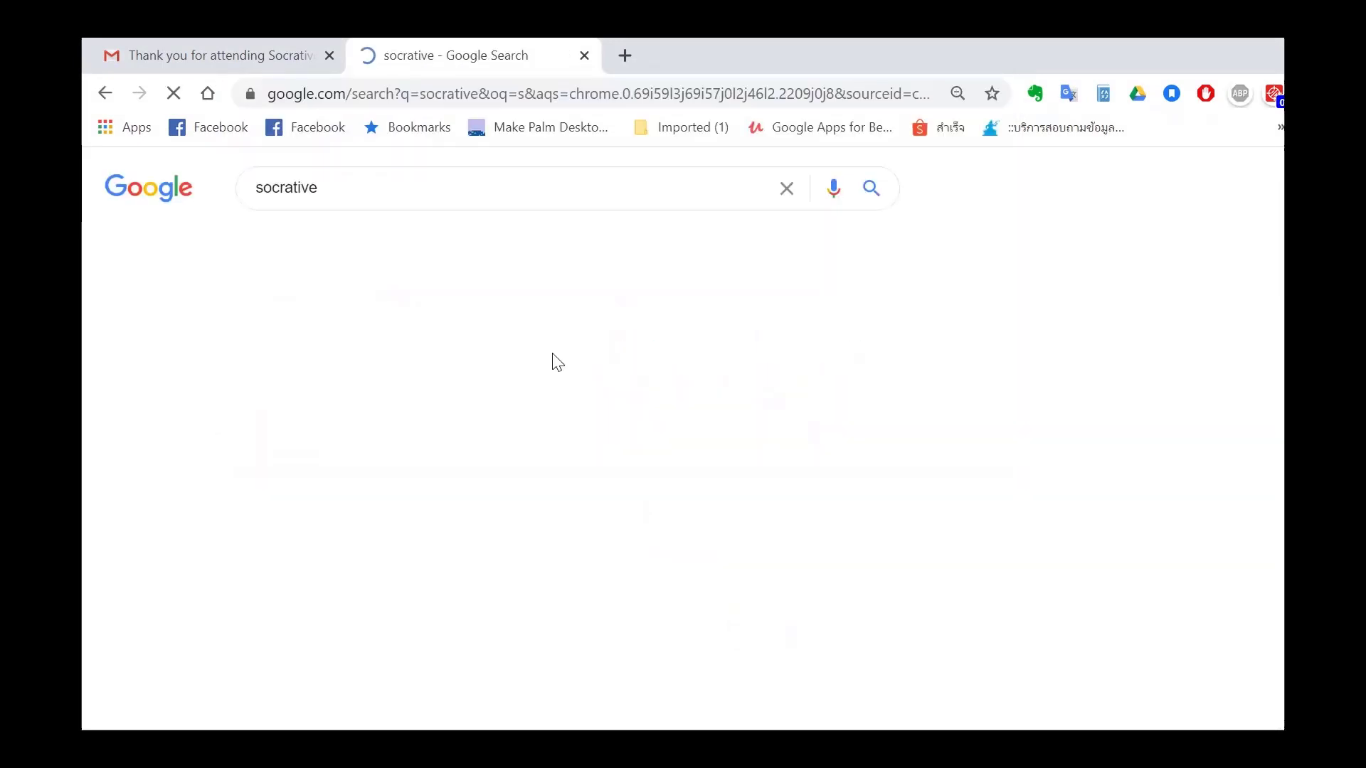
scroll(441, 424, "up", 4)
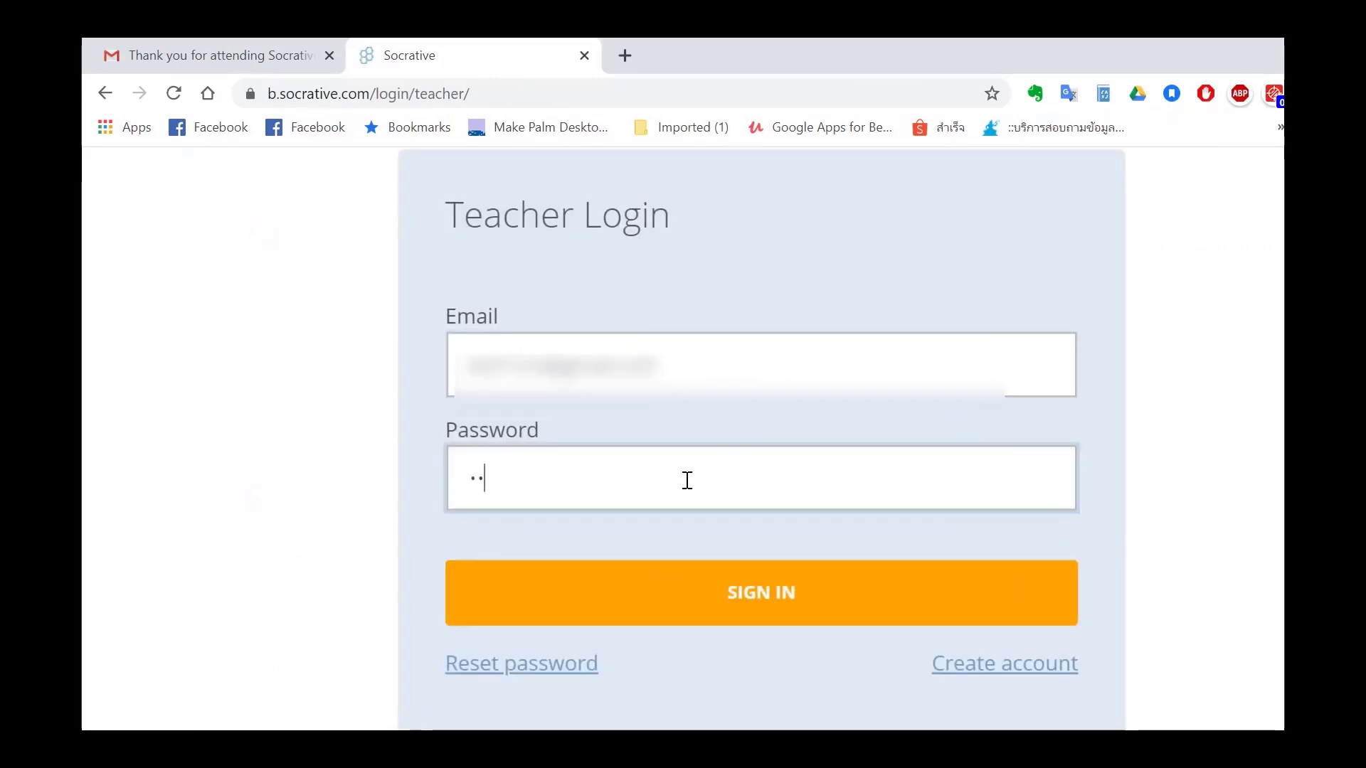
type("•")
key("Return")
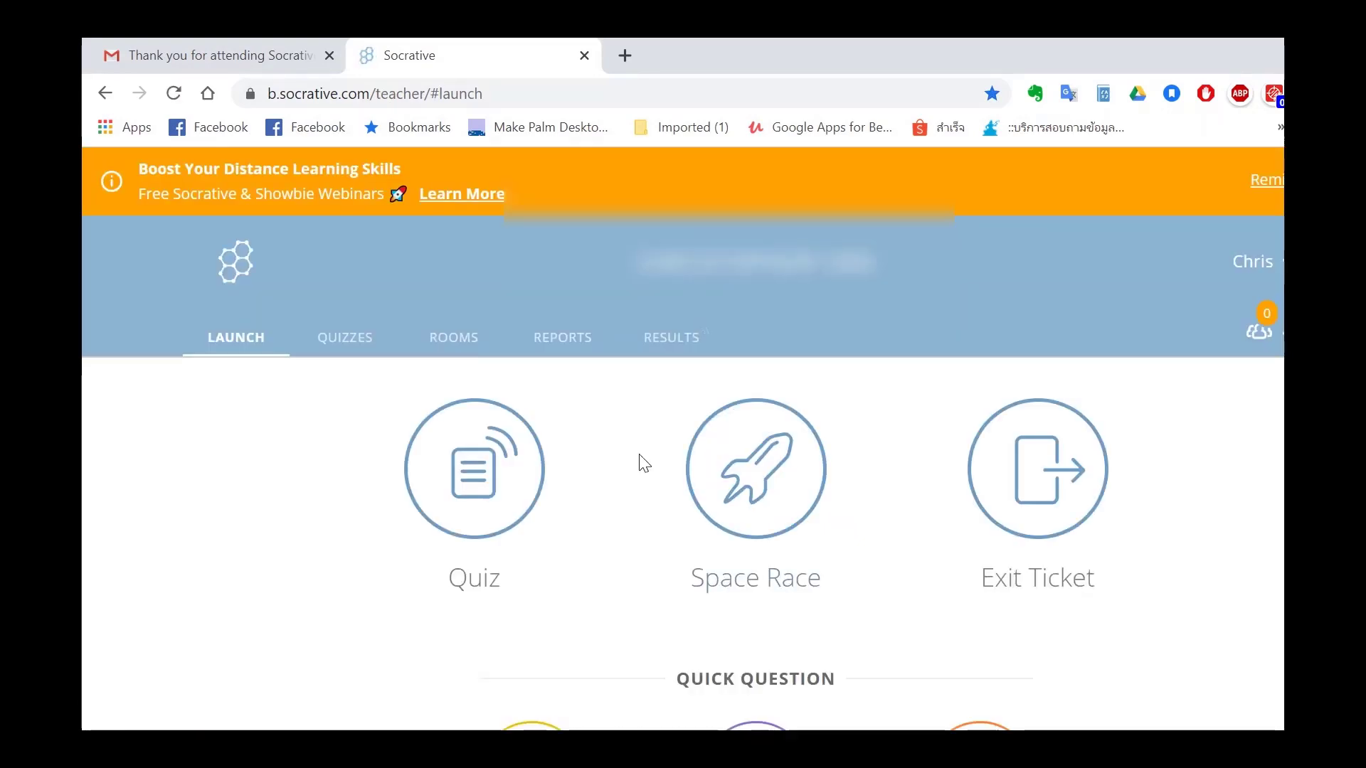
Start a Quiz launch and scroll the saved quizzes to English Firsthand Unit 3
scroll(640, 463, "down", 1)
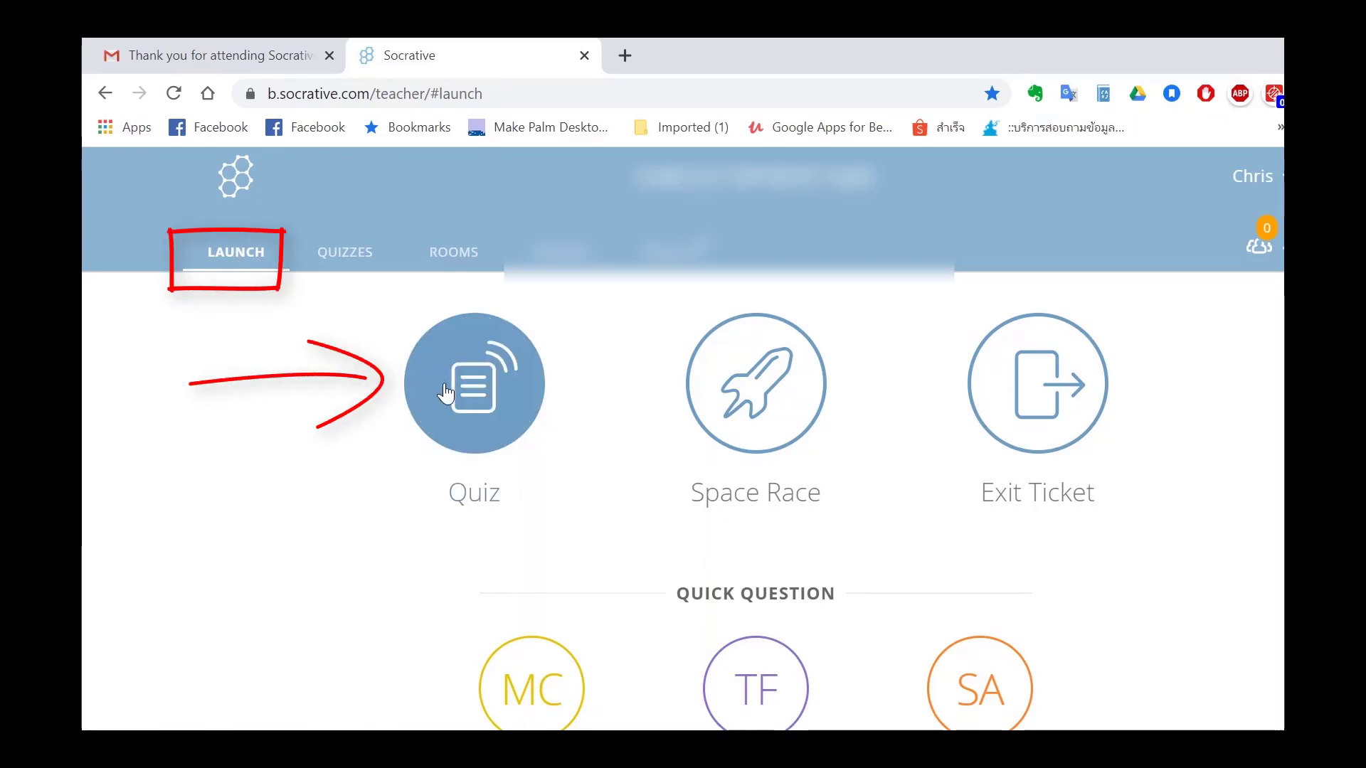
left_click(474, 384)
scroll(677, 523, "down", 1)
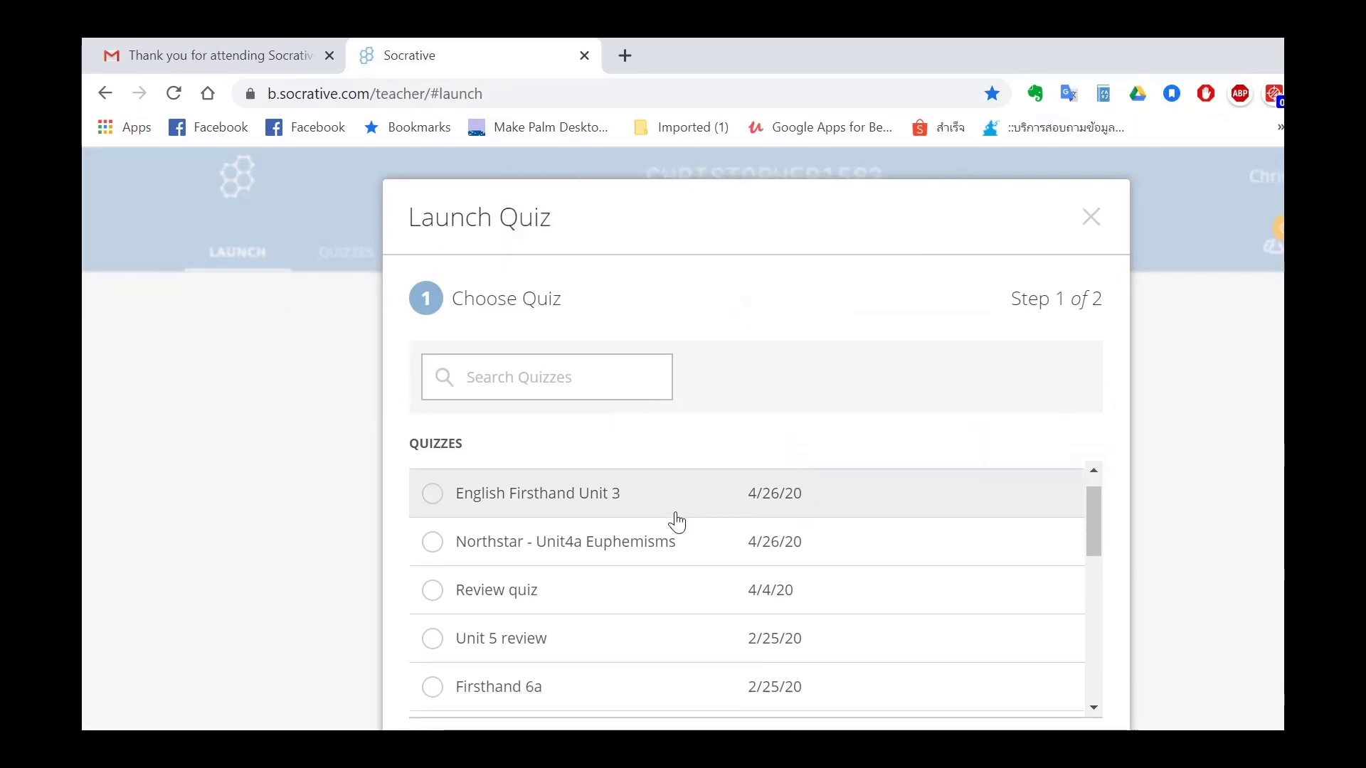
scroll(823, 552, "down", 15)
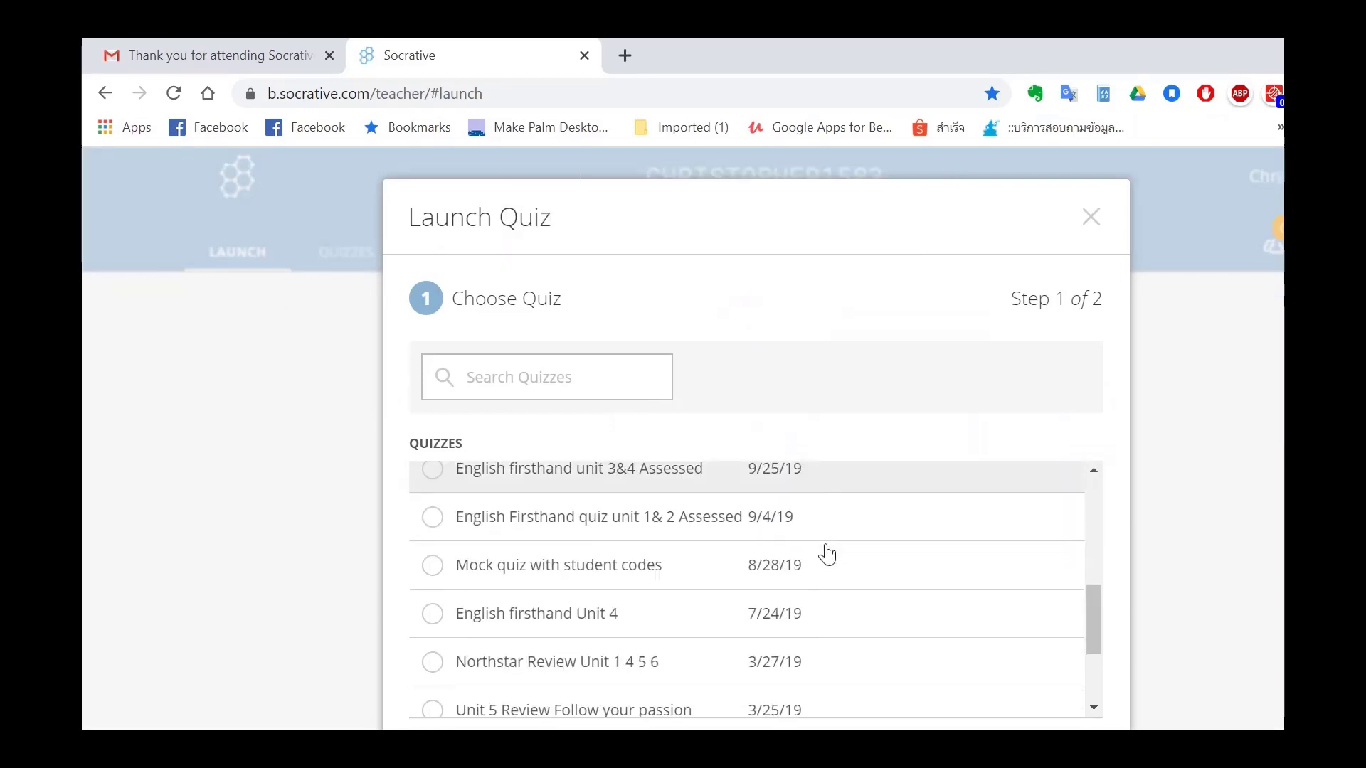
Start English Firsthand Unit 3 with Instant Feedback, question feedback off and final score on
left_click(1020, 700)
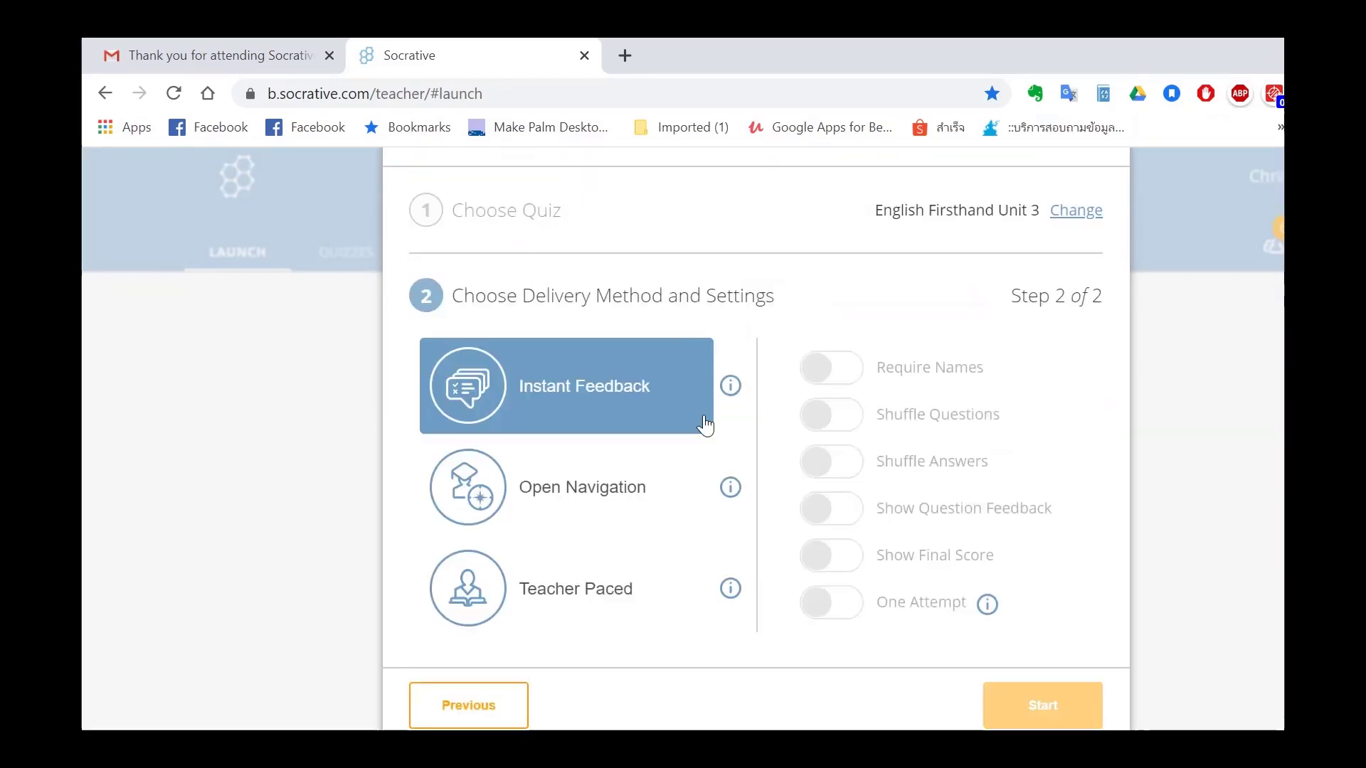
left_click(656, 421)
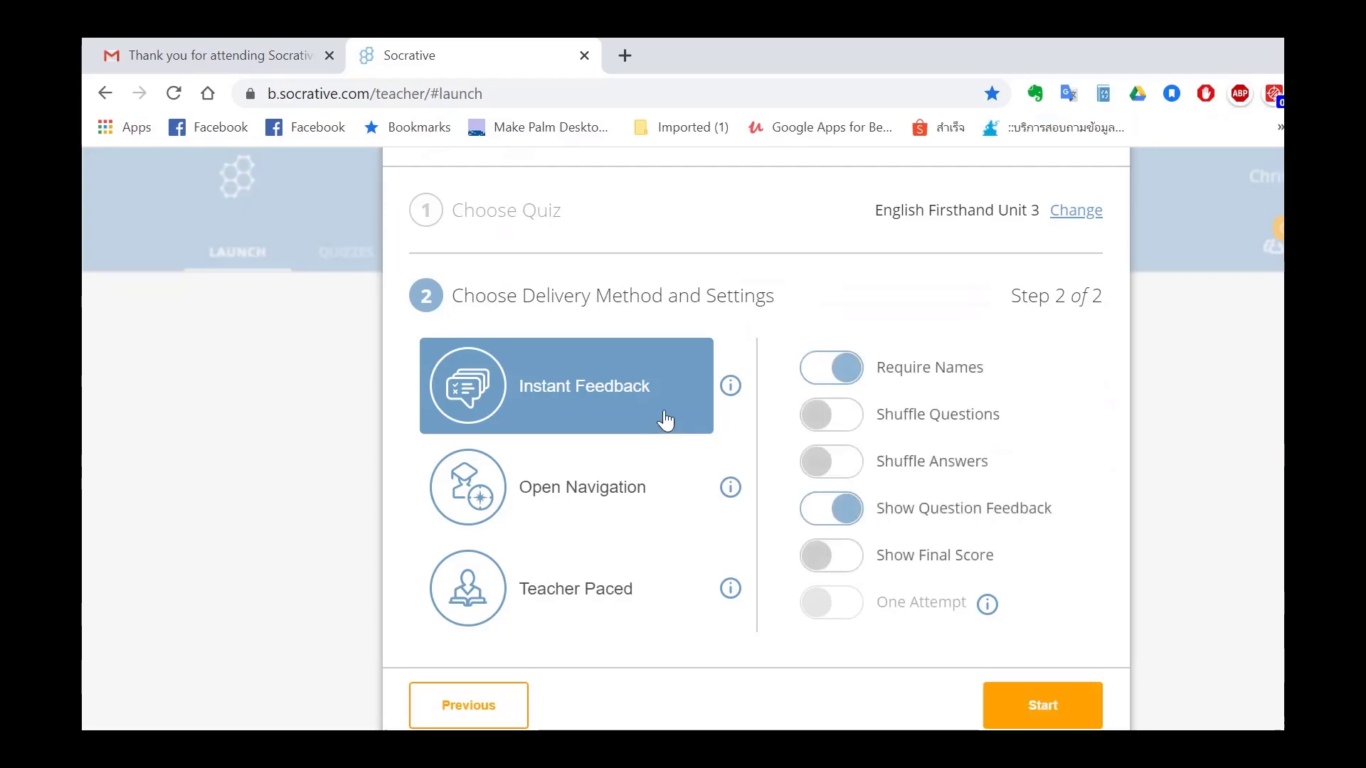
left_click(825, 522)
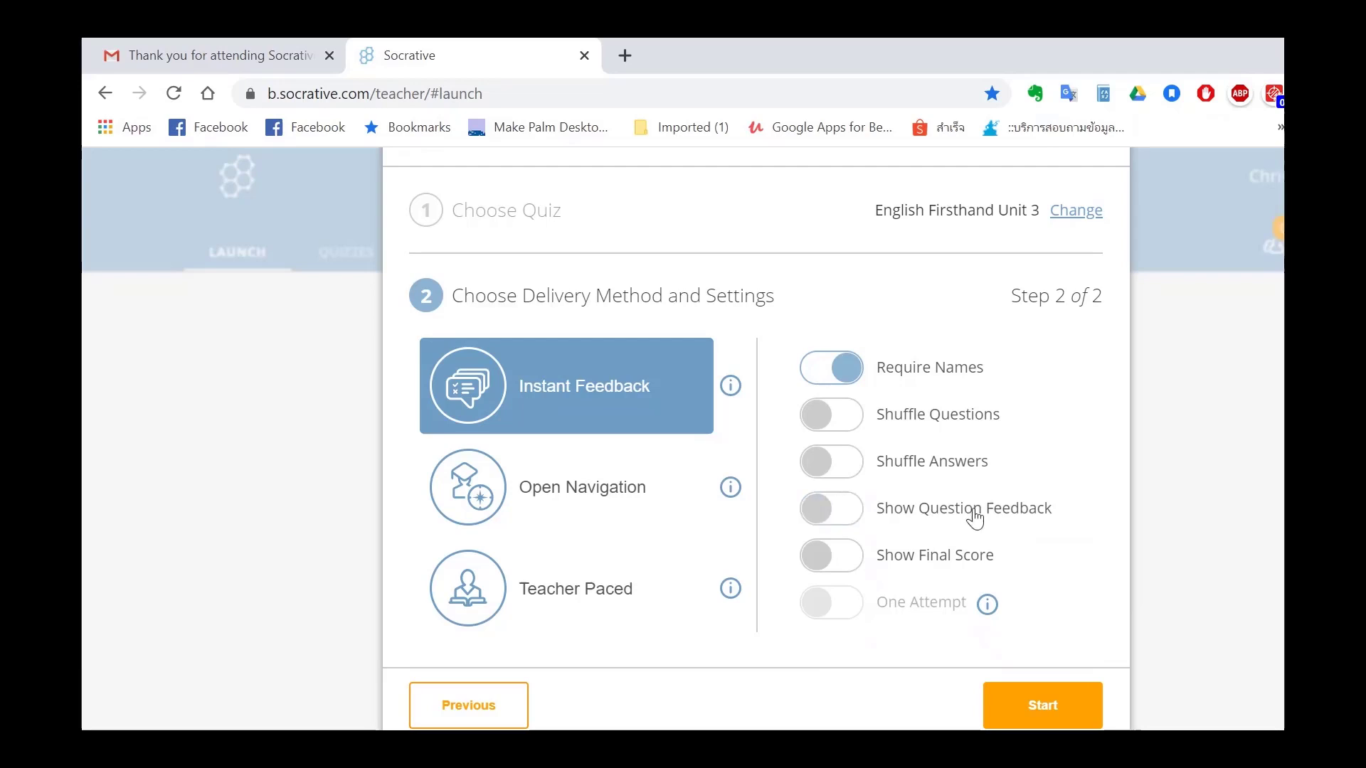
left_click(840, 565)
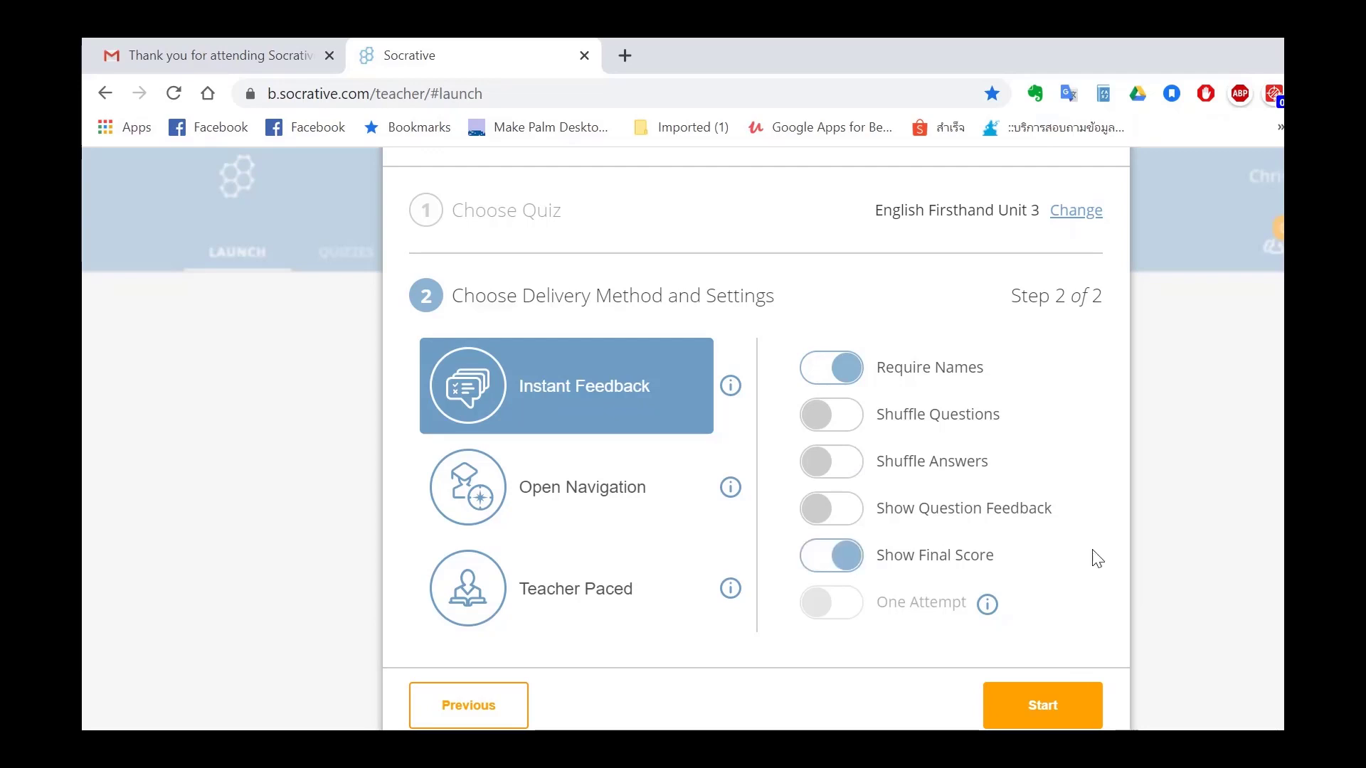
left_click(1061, 715)
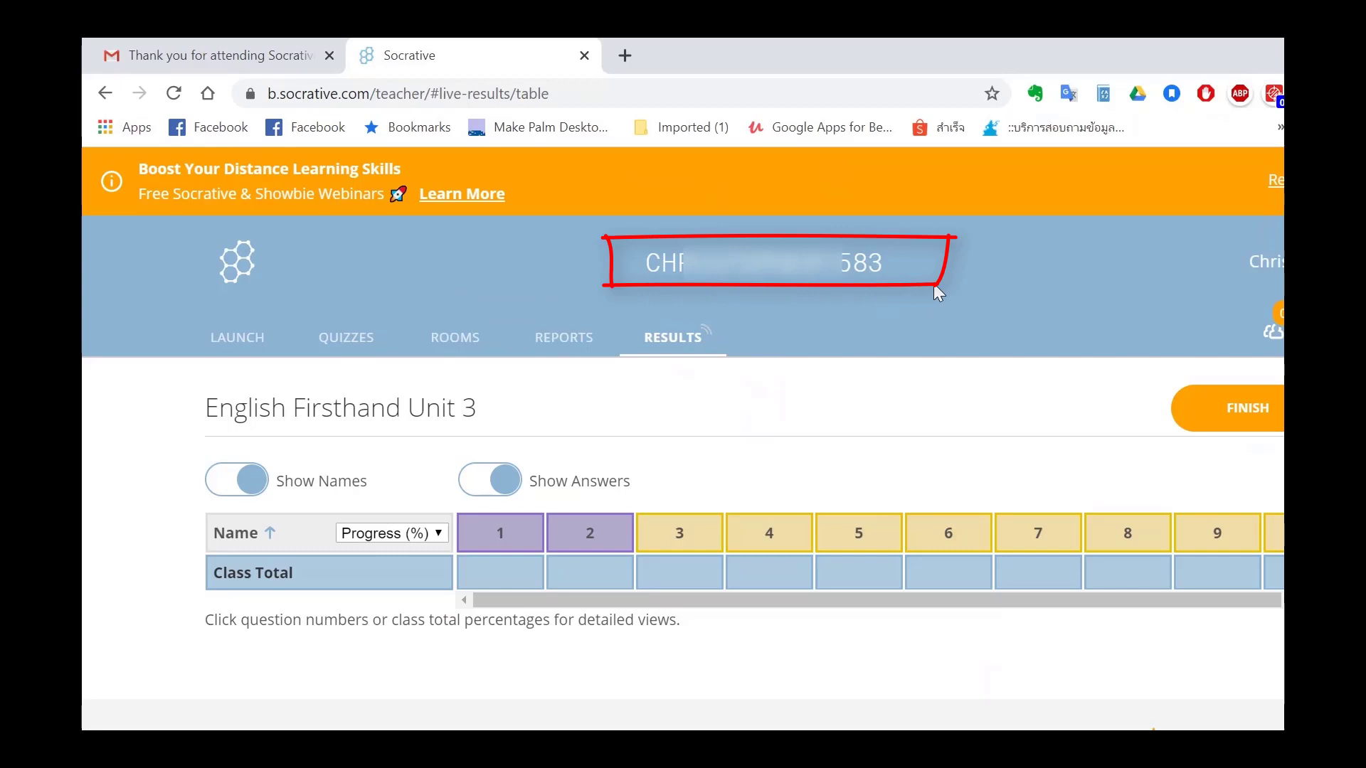
In a new tab, search socrative, join the room as a student and enter a name
left_click(625, 55)
left_click(560, 508)
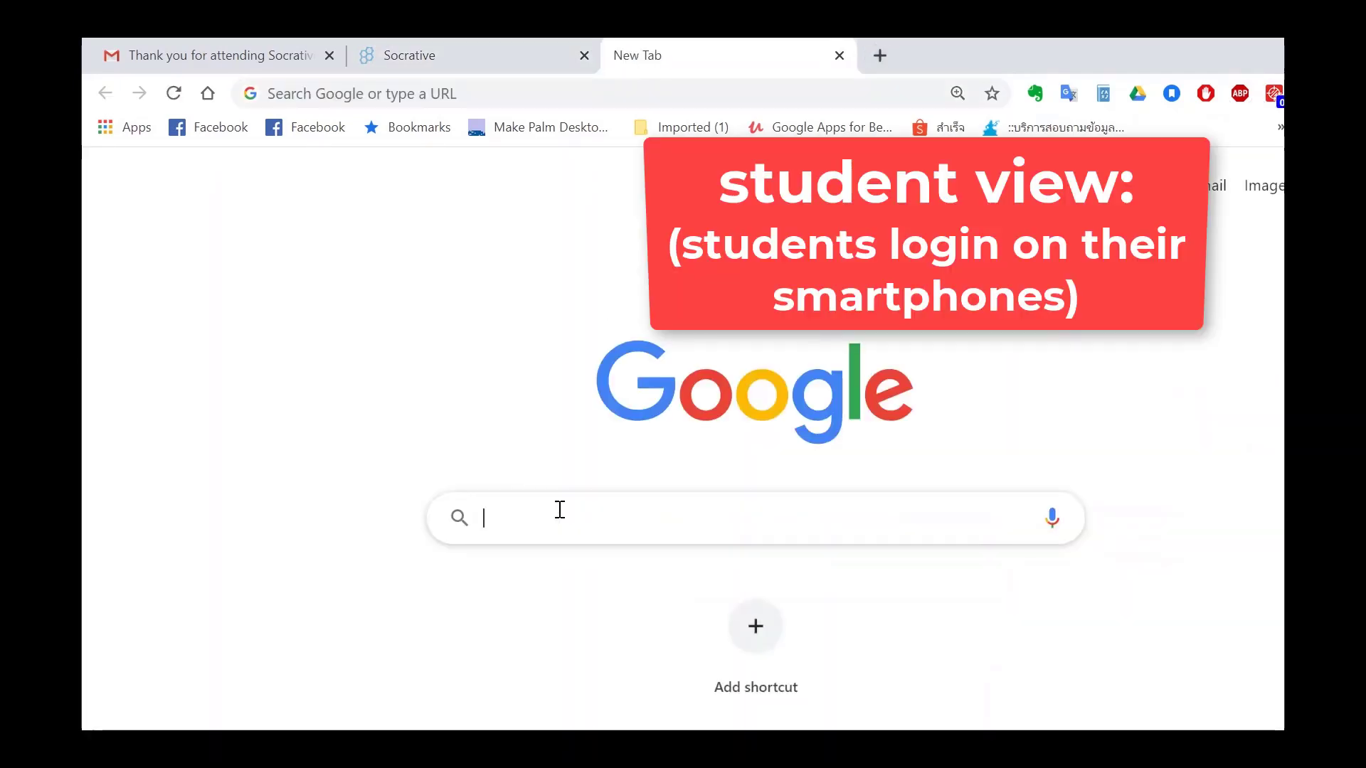
type("socrative")
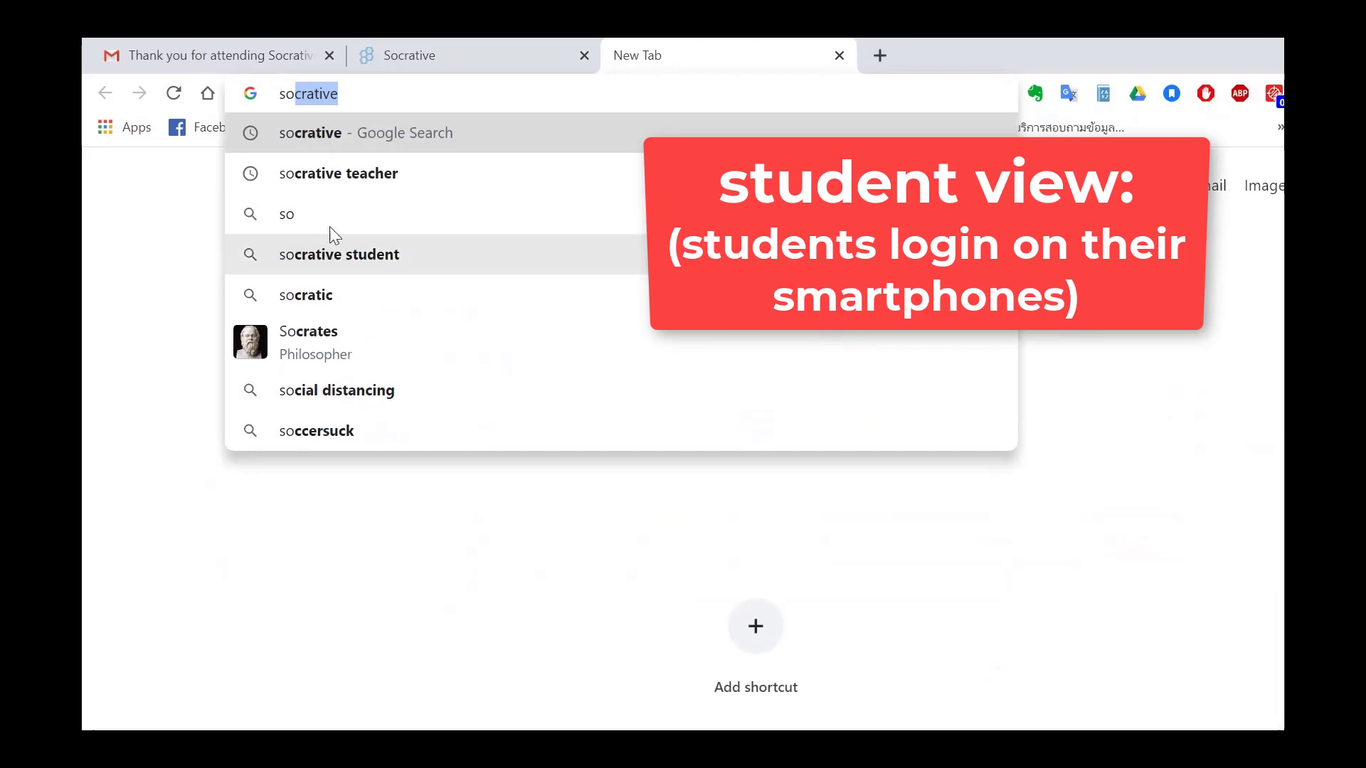
left_click(302, 139)
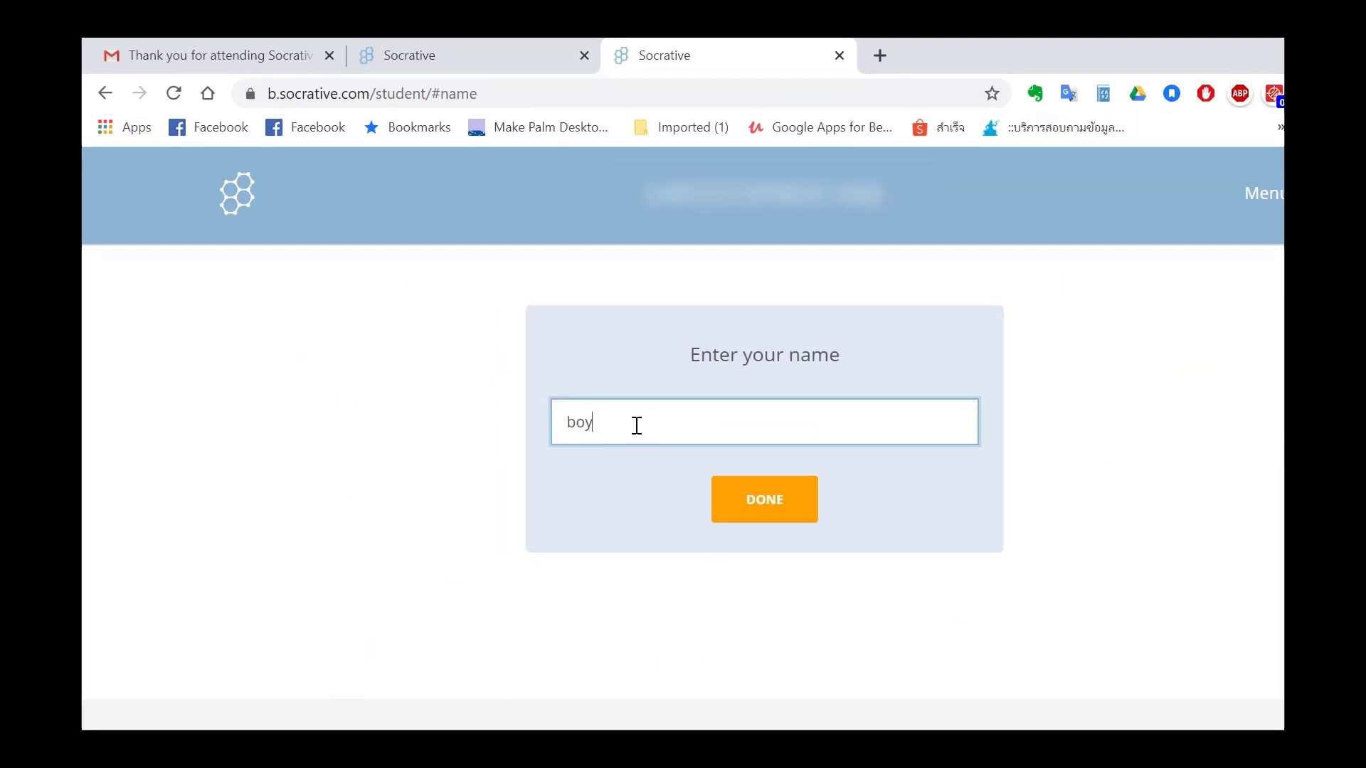
key("Return")
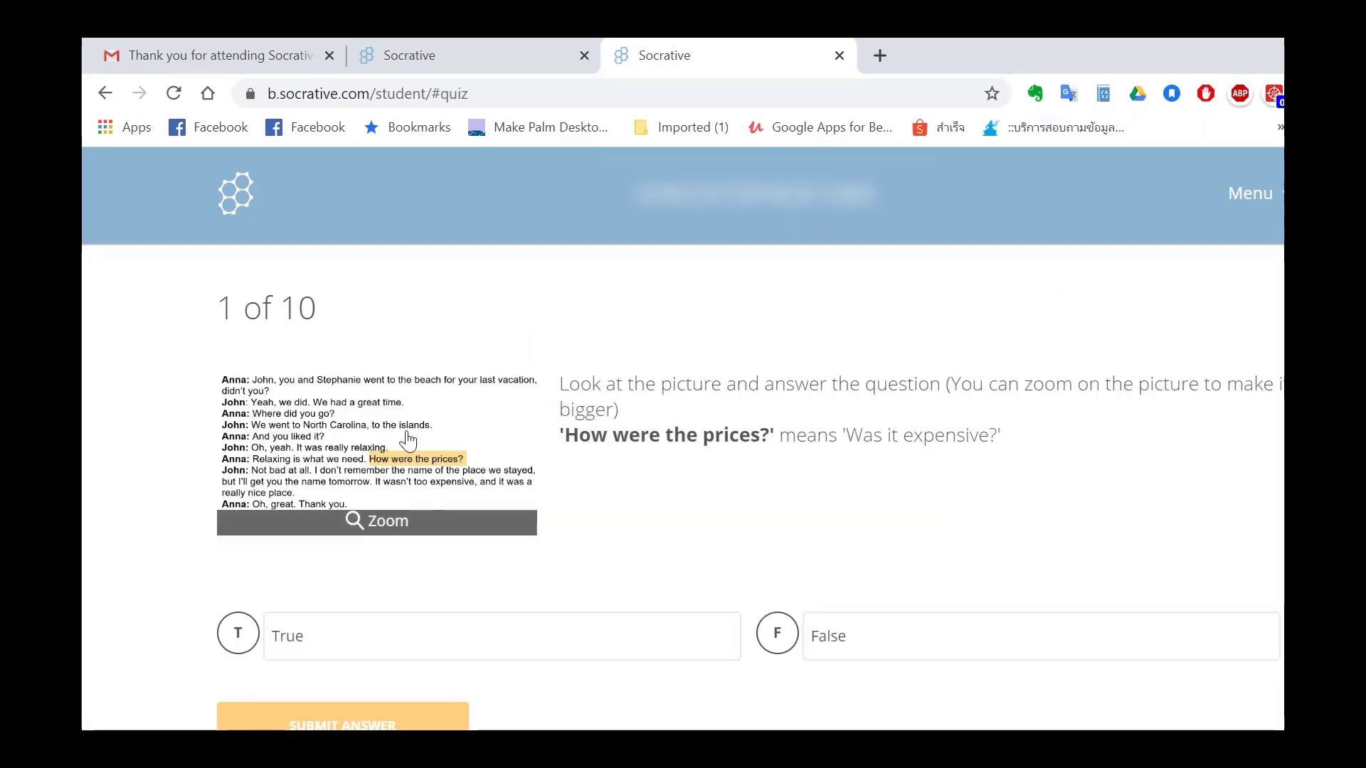
Answer questions 2–5: True, married ten years, all of the above, pretty means beautiful
scroll(376, 427, "down", 1)
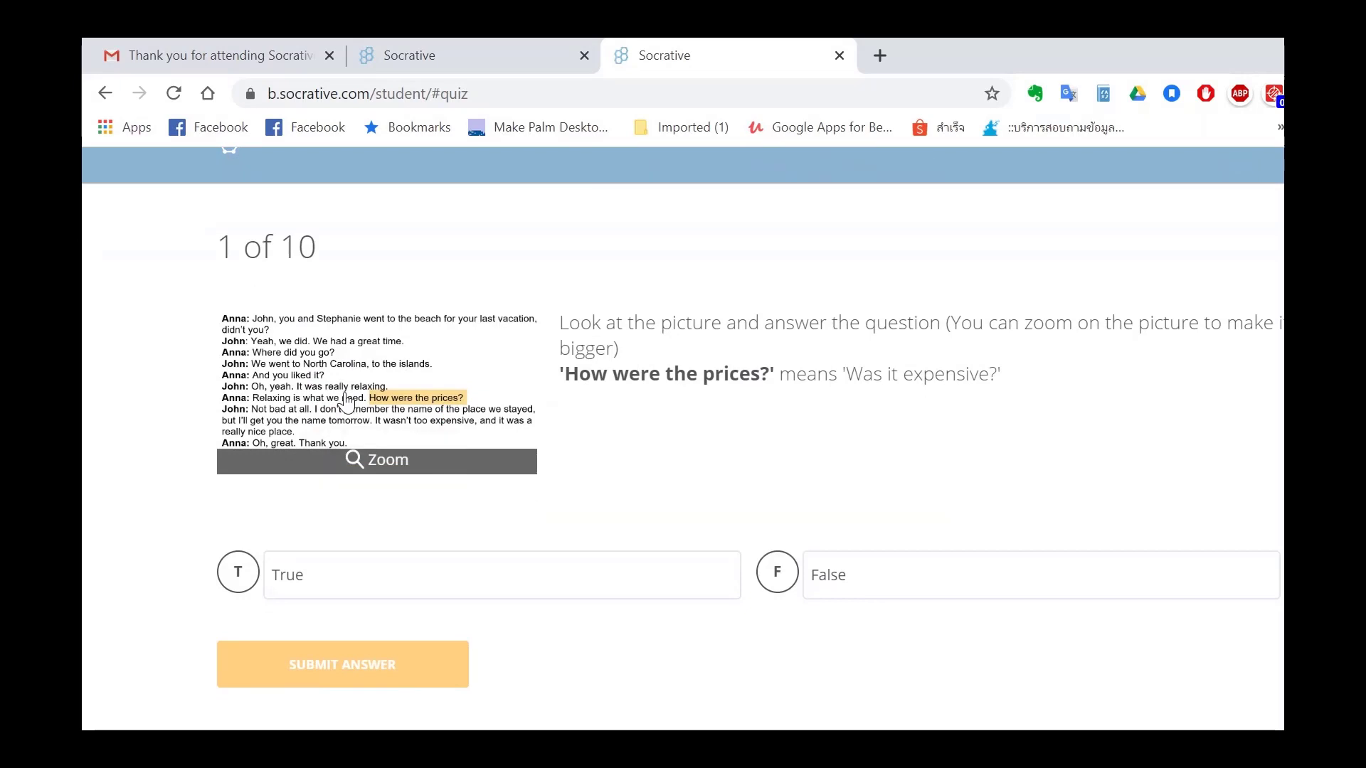
left_click(346, 401)
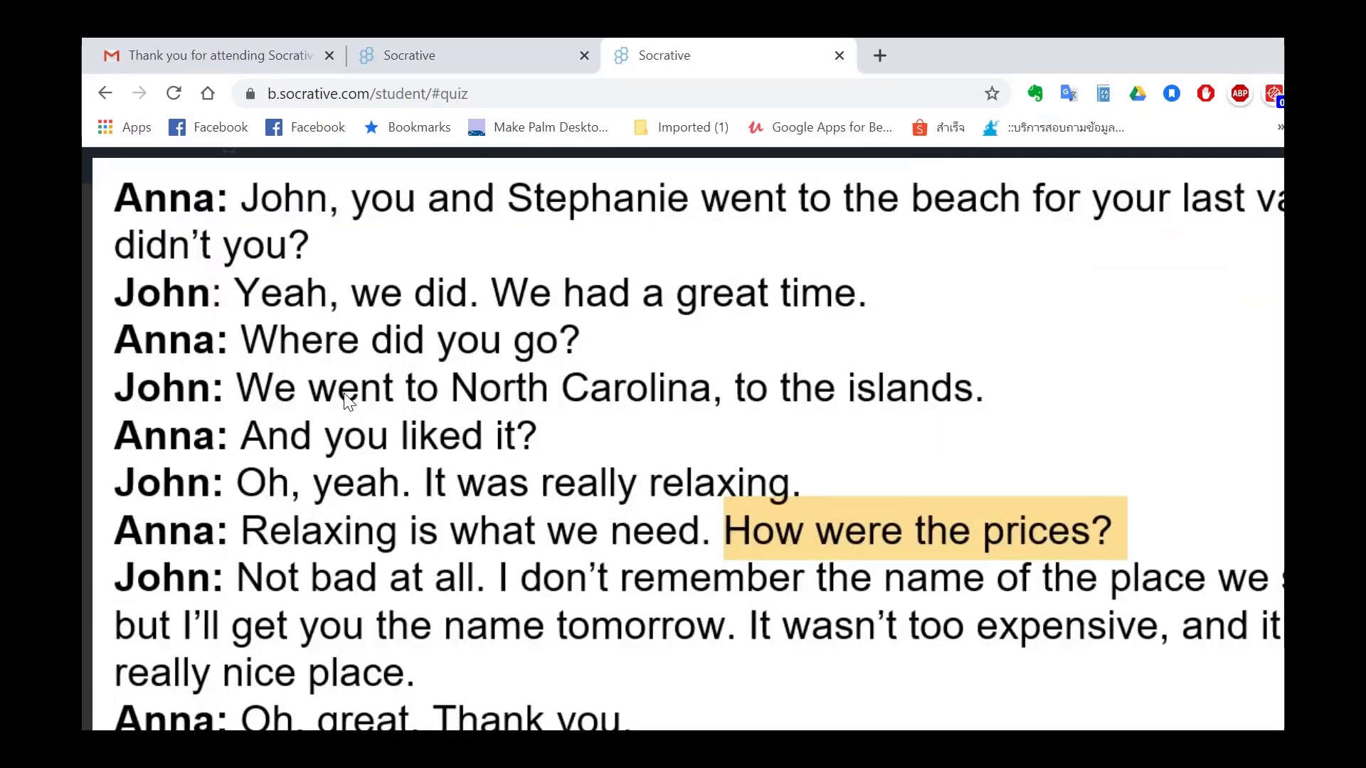
left_click(347, 401)
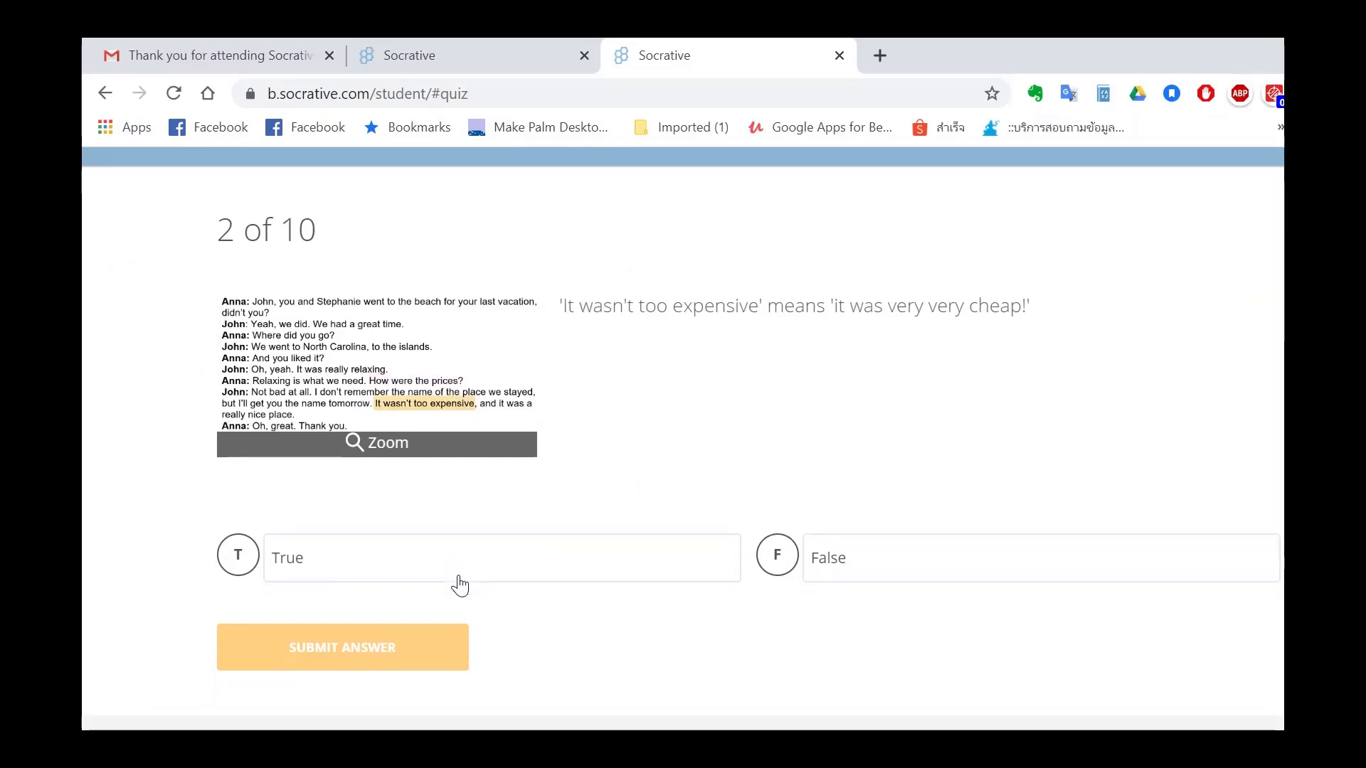
left_click(440, 573)
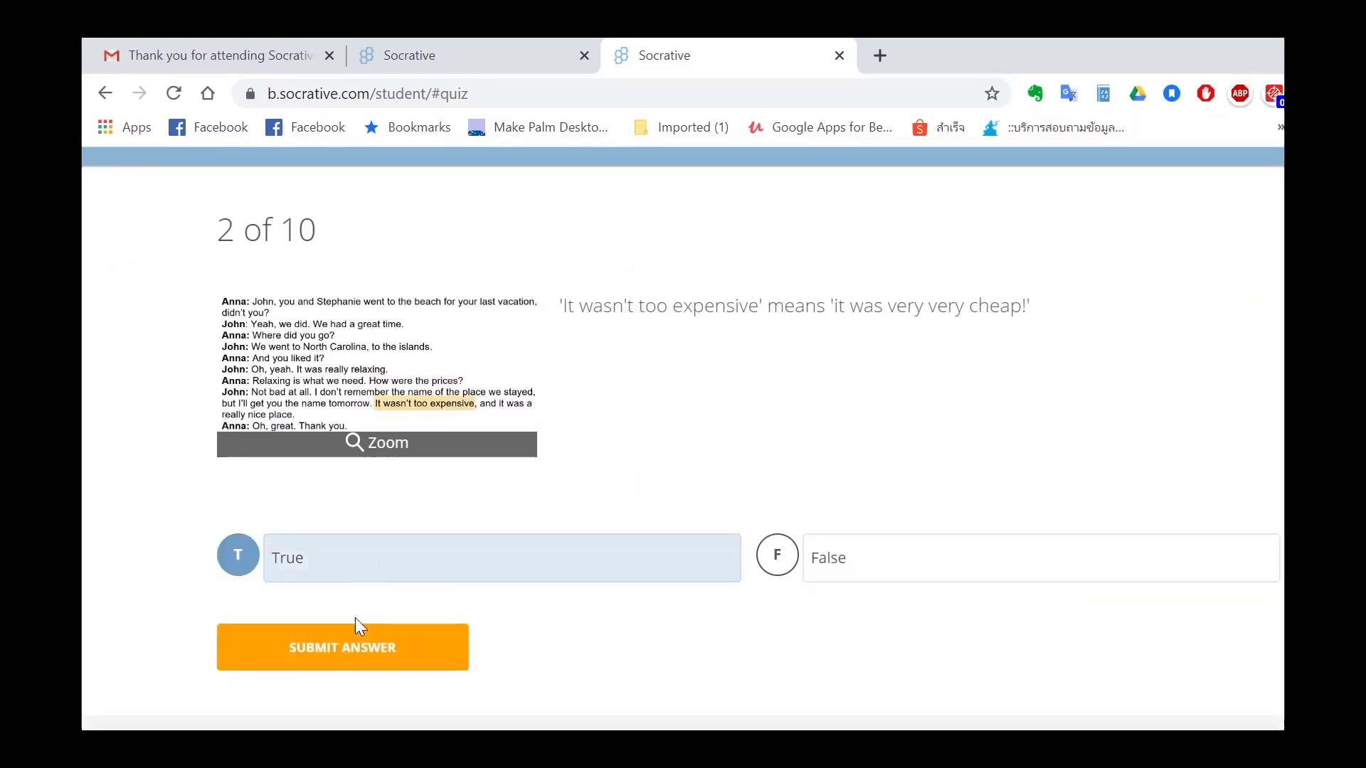
left_click(347, 649)
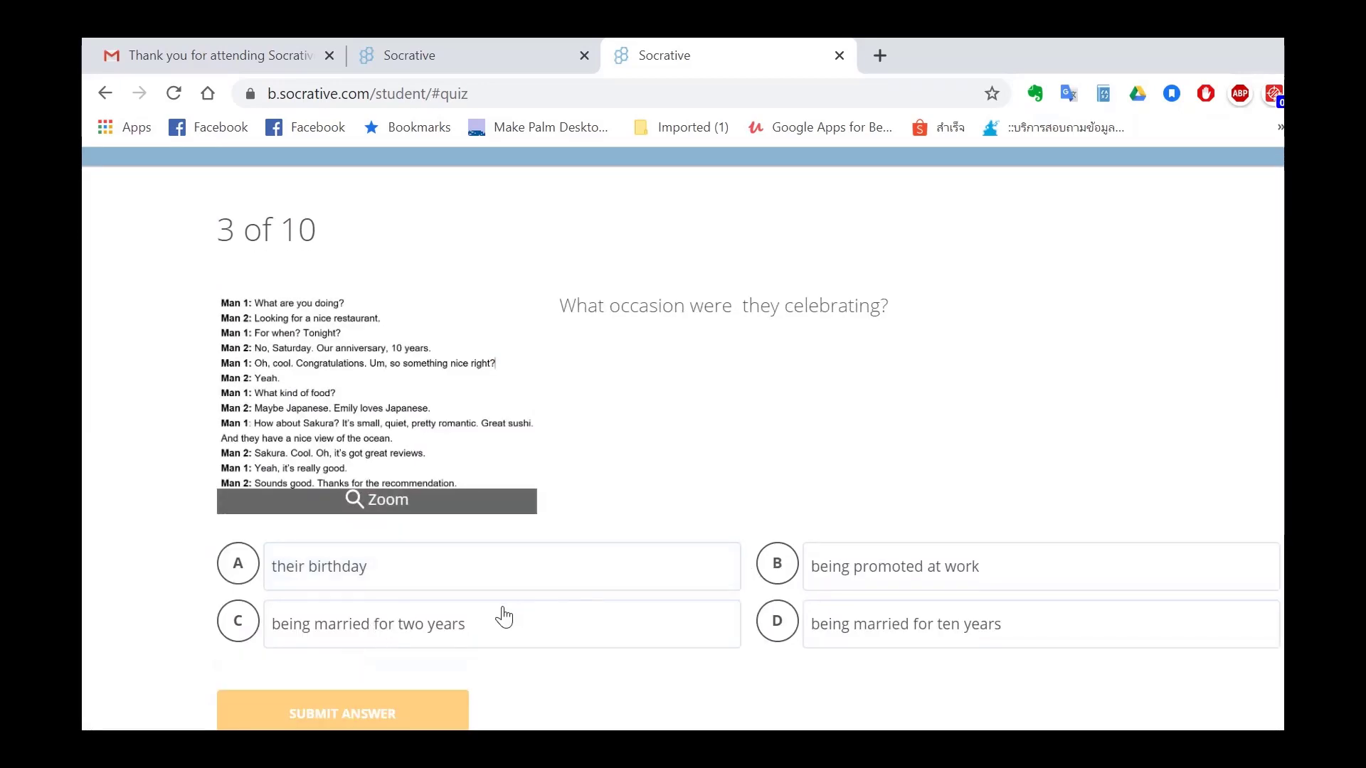
left_click(763, 633)
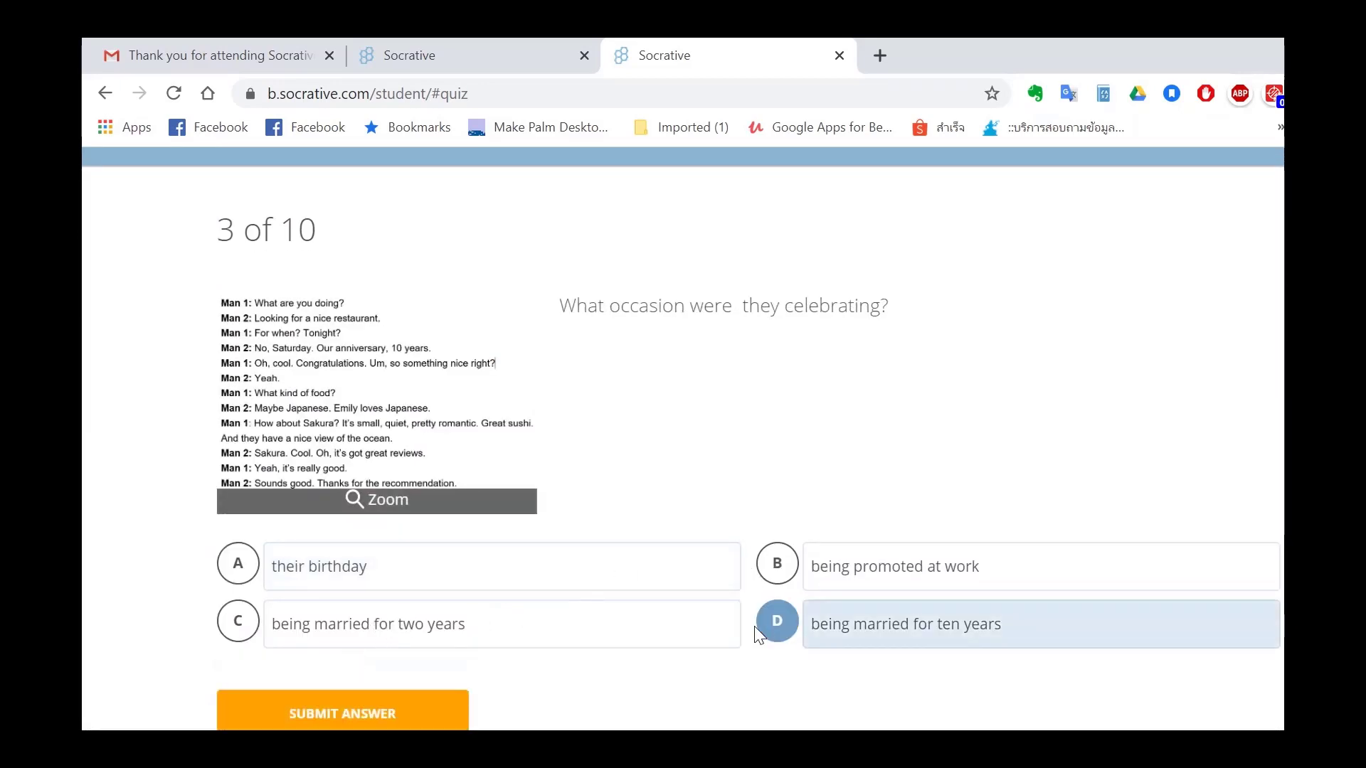
left_click(417, 702)
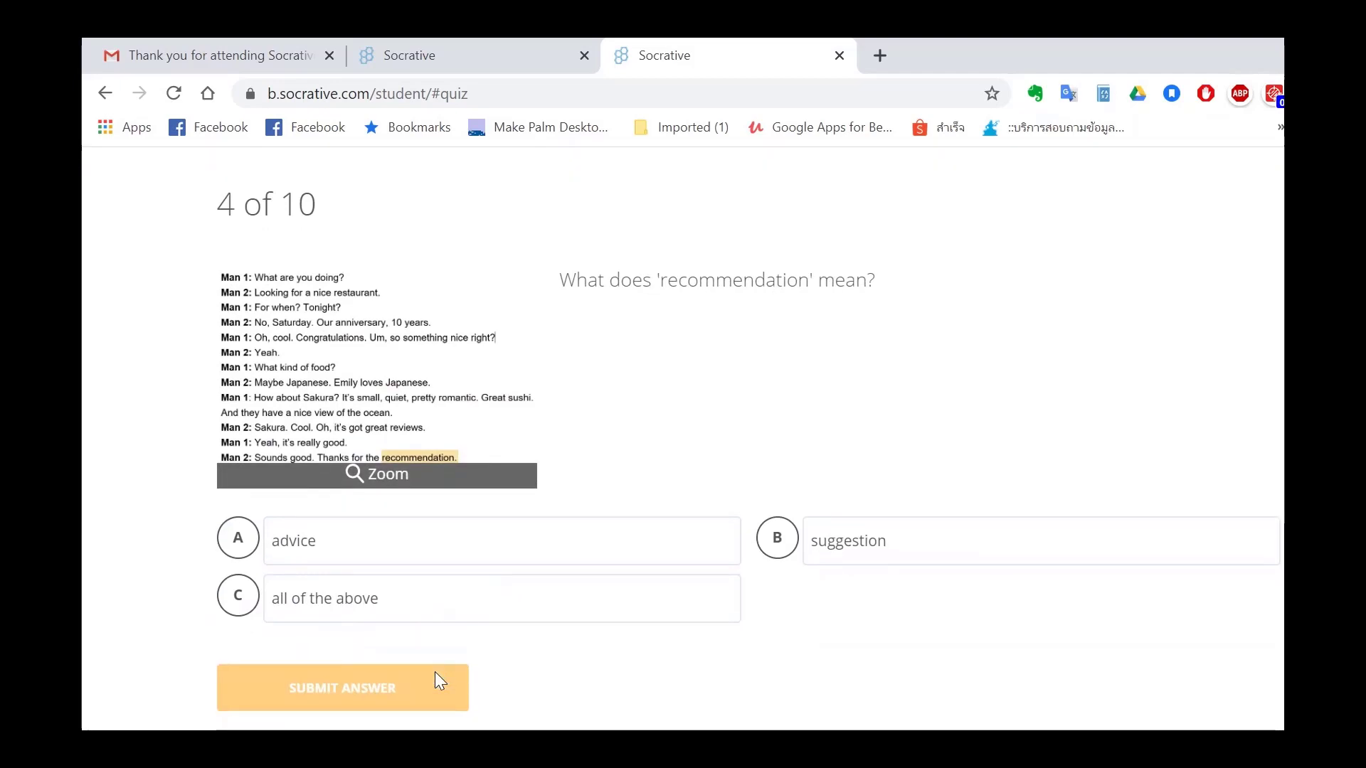
left_click(296, 600)
left_click(309, 687)
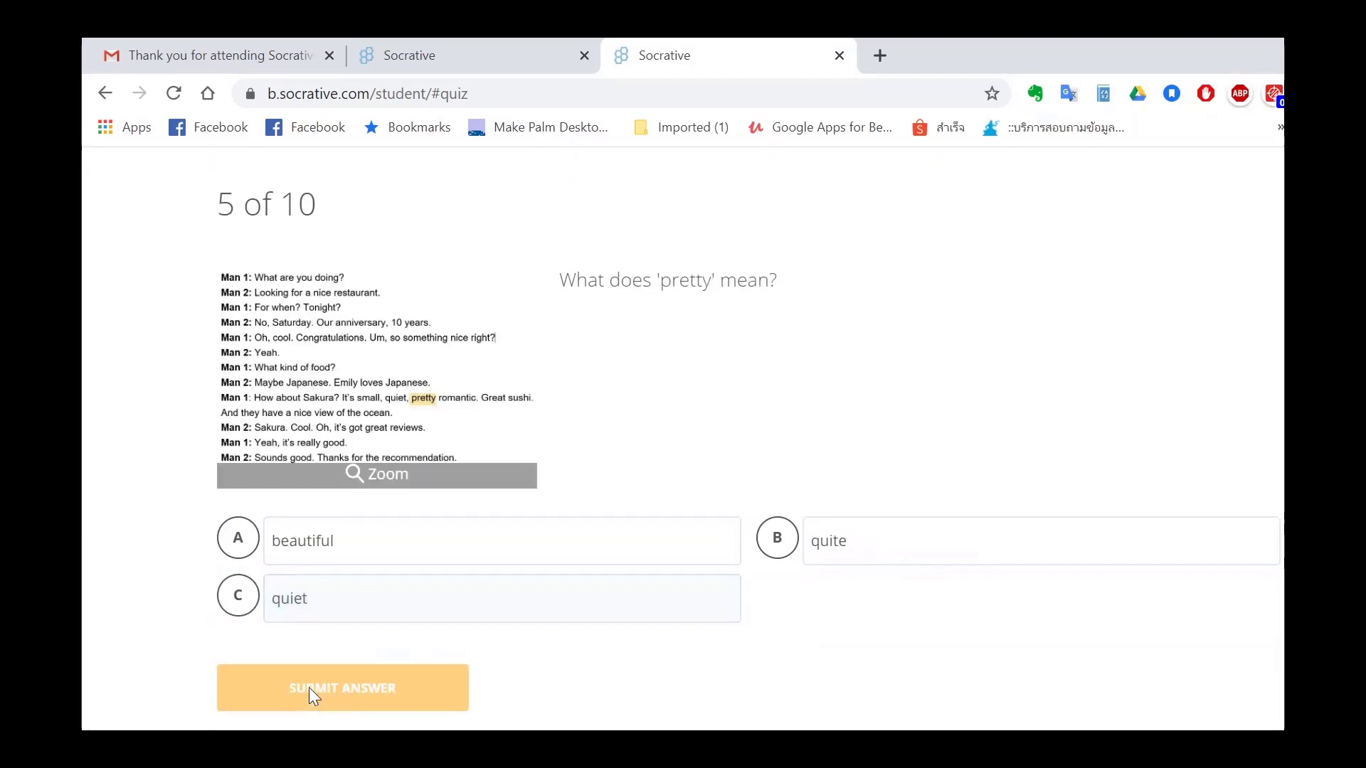
left_click(243, 546)
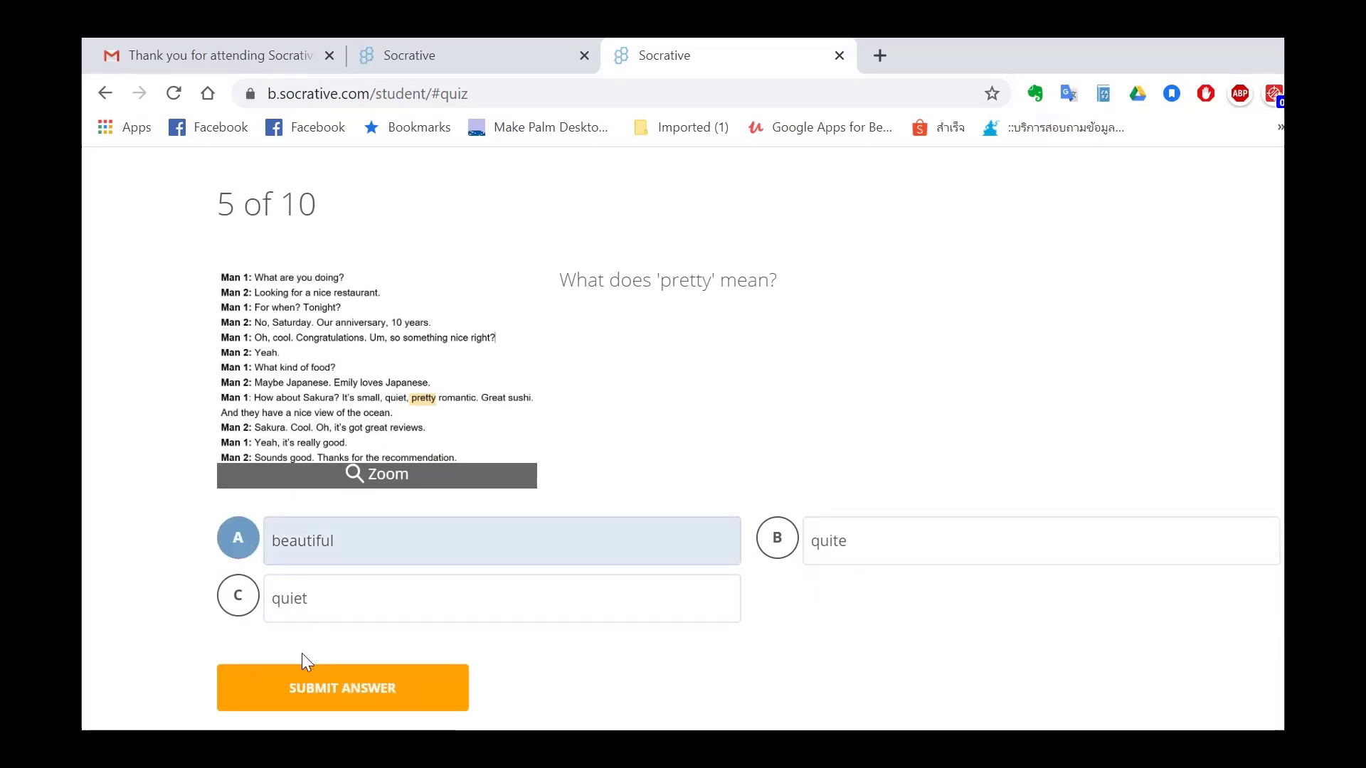
left_click(309, 685)
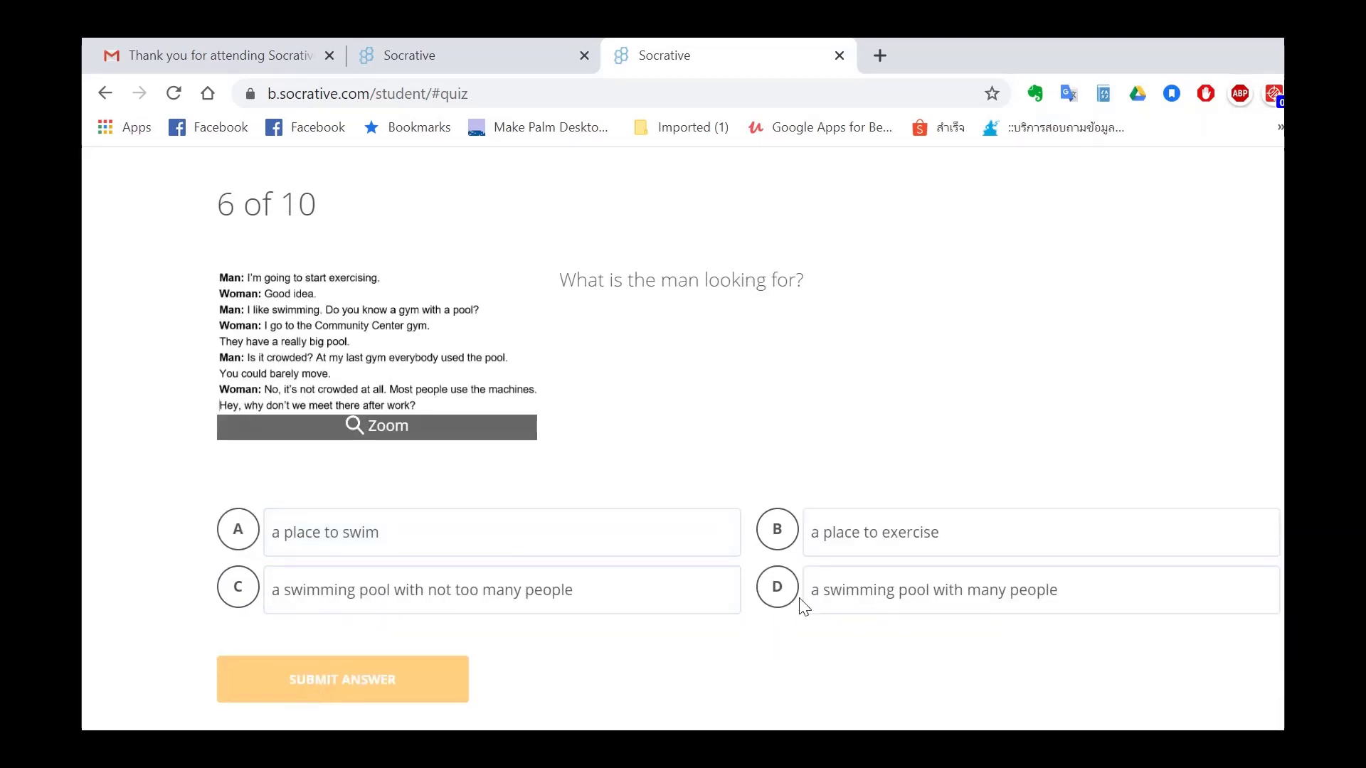
Answer questions 6–10: crowded pool, gym equipment, community center gym, enough clothes, A
left_click(778, 593)
left_click(383, 676)
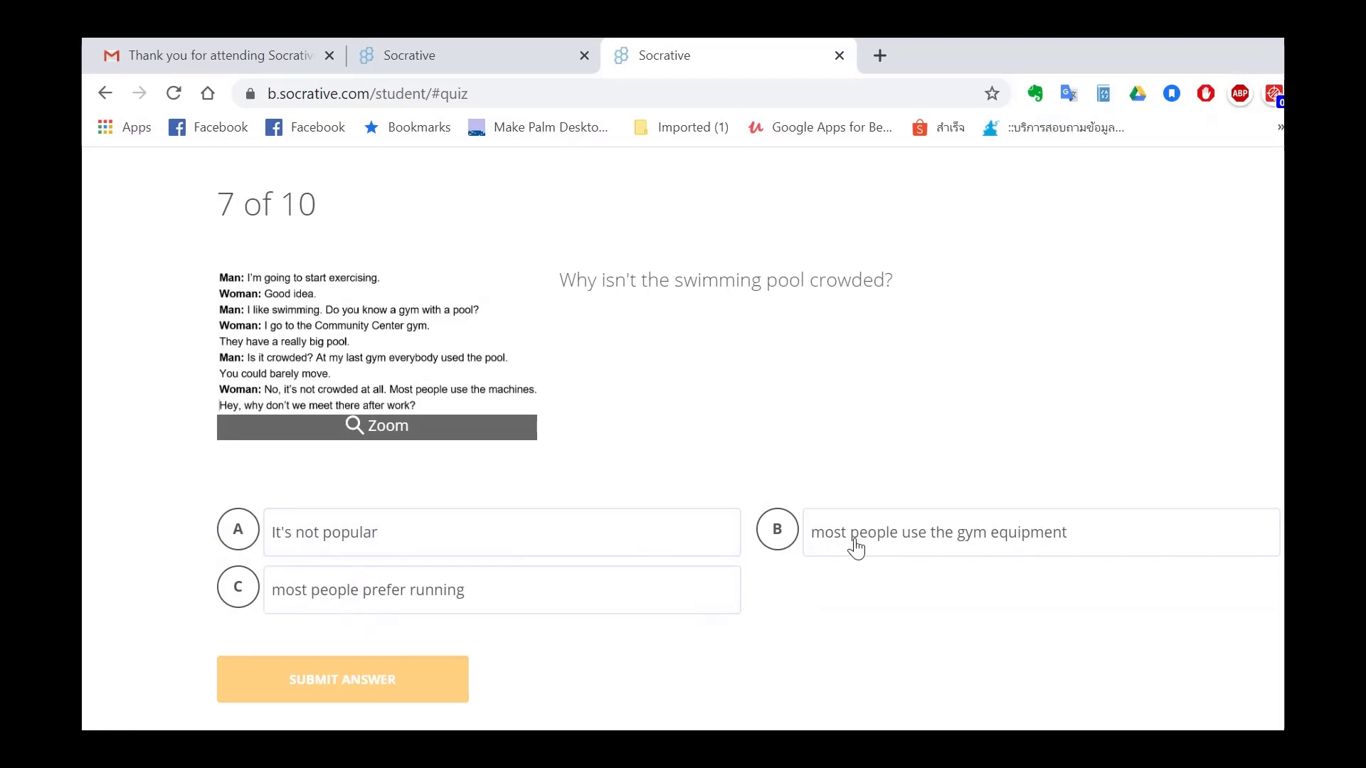
left_click(856, 547)
left_click(382, 677)
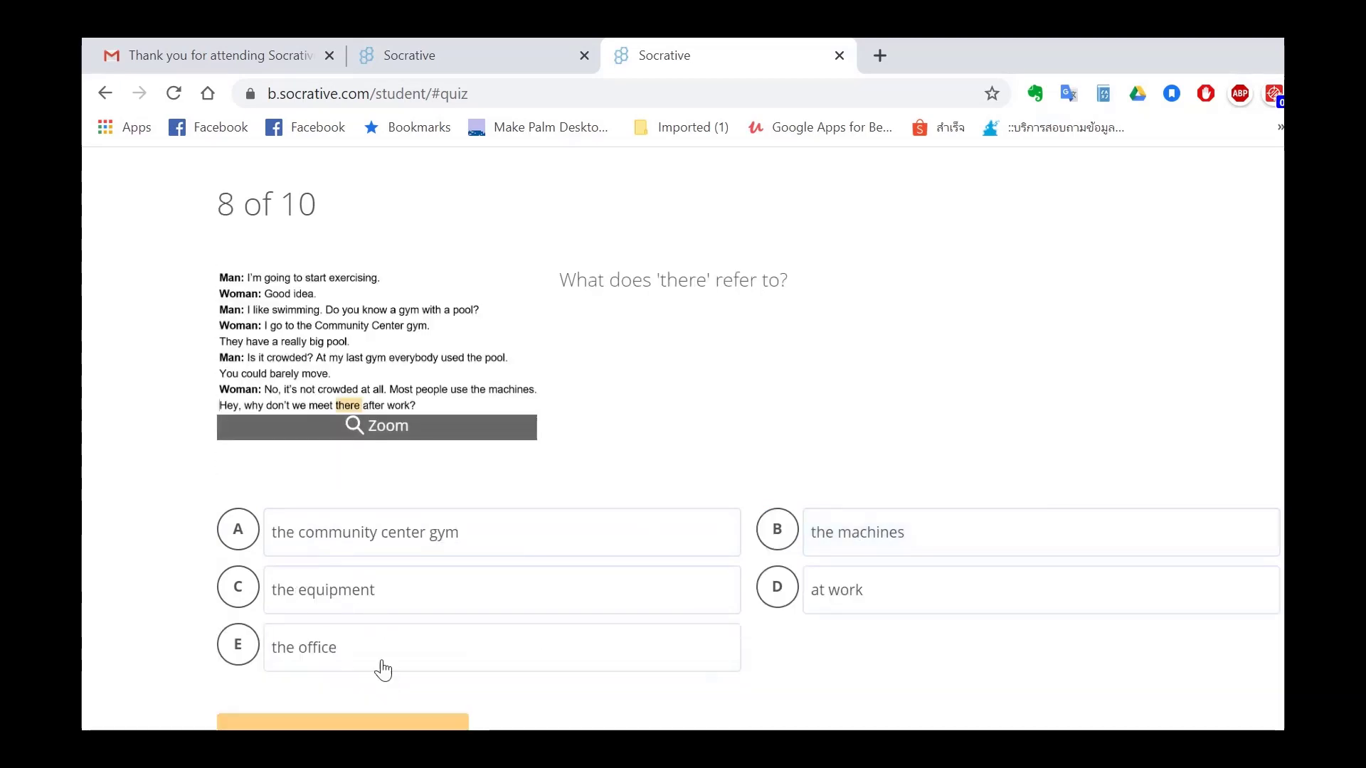
left_click(310, 548)
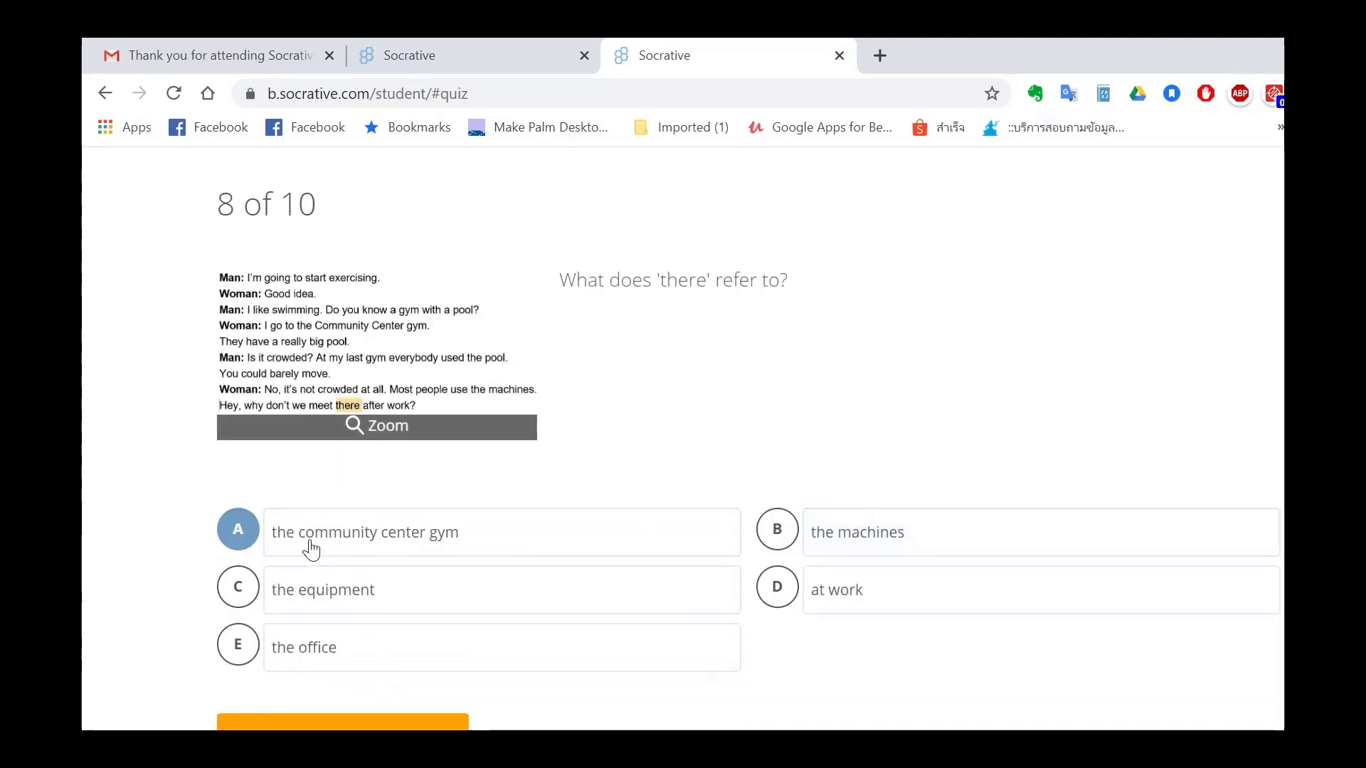
left_click(329, 725)
left_click(297, 592)
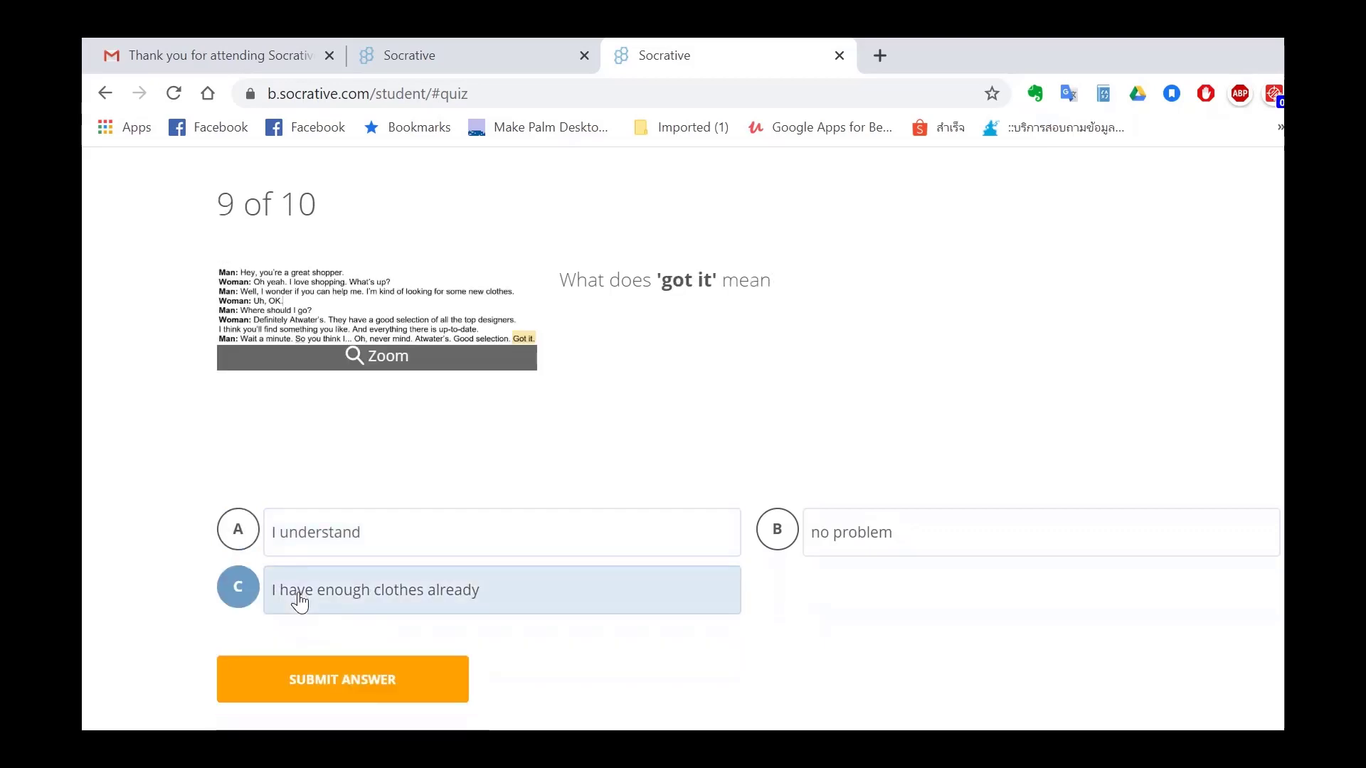
left_click(319, 693)
left_click(290, 555)
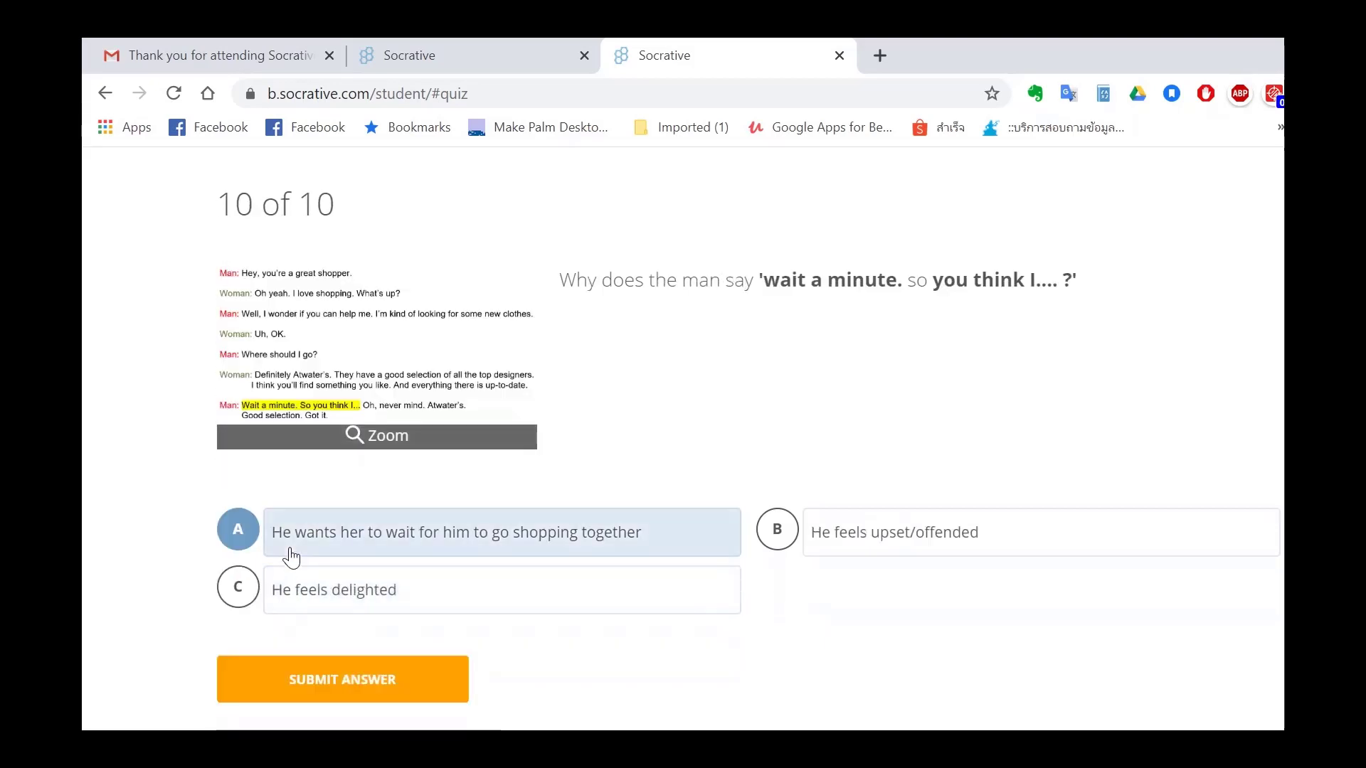
left_click(344, 688)
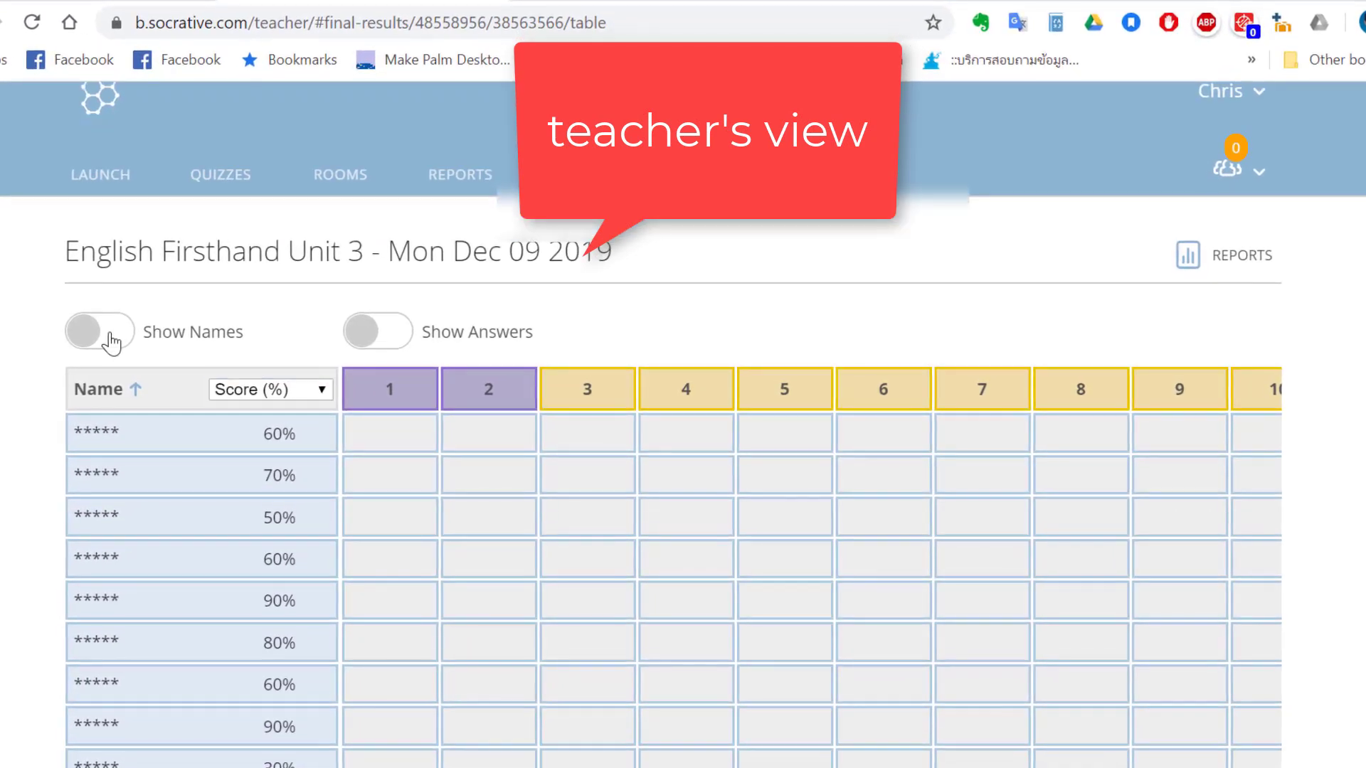
Briefly reveal then hide student names and answers in the final-results table
left_click(165, 371)
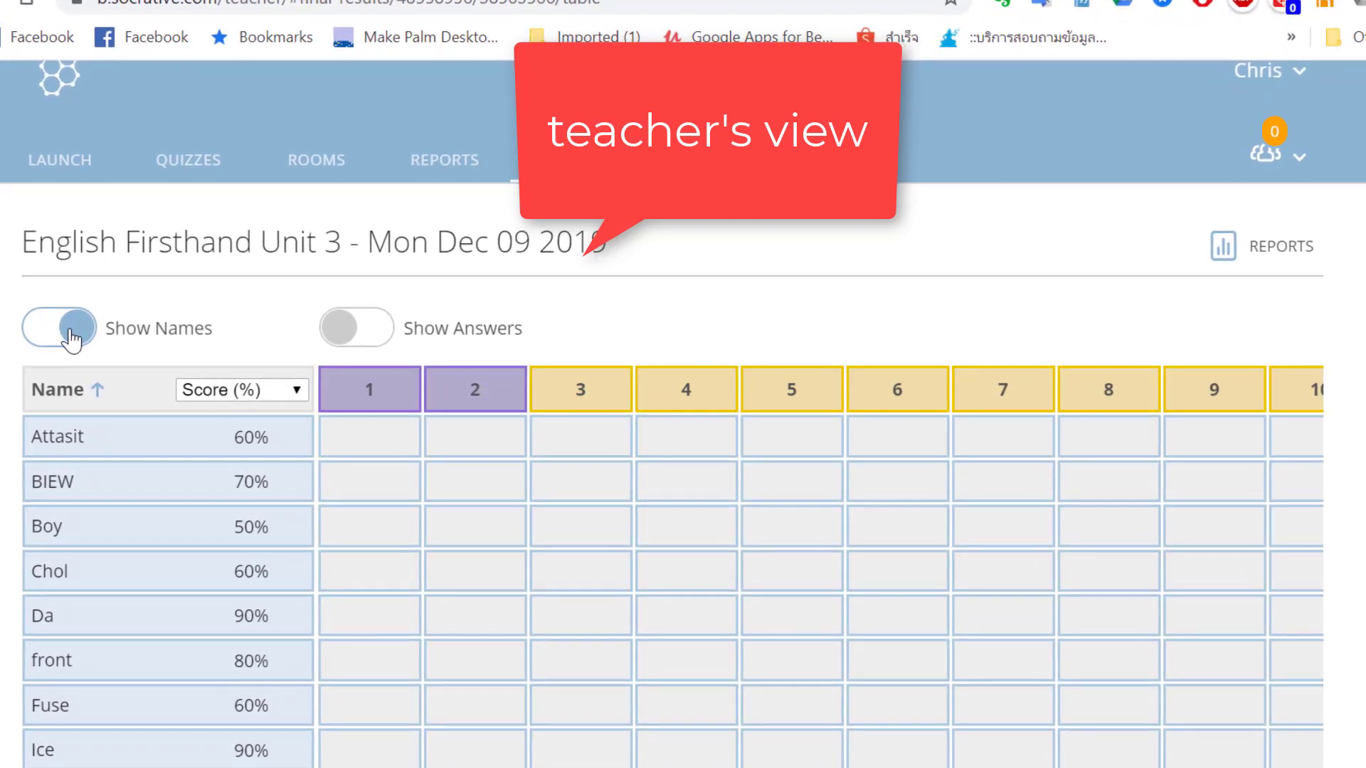
left_click(71, 339)
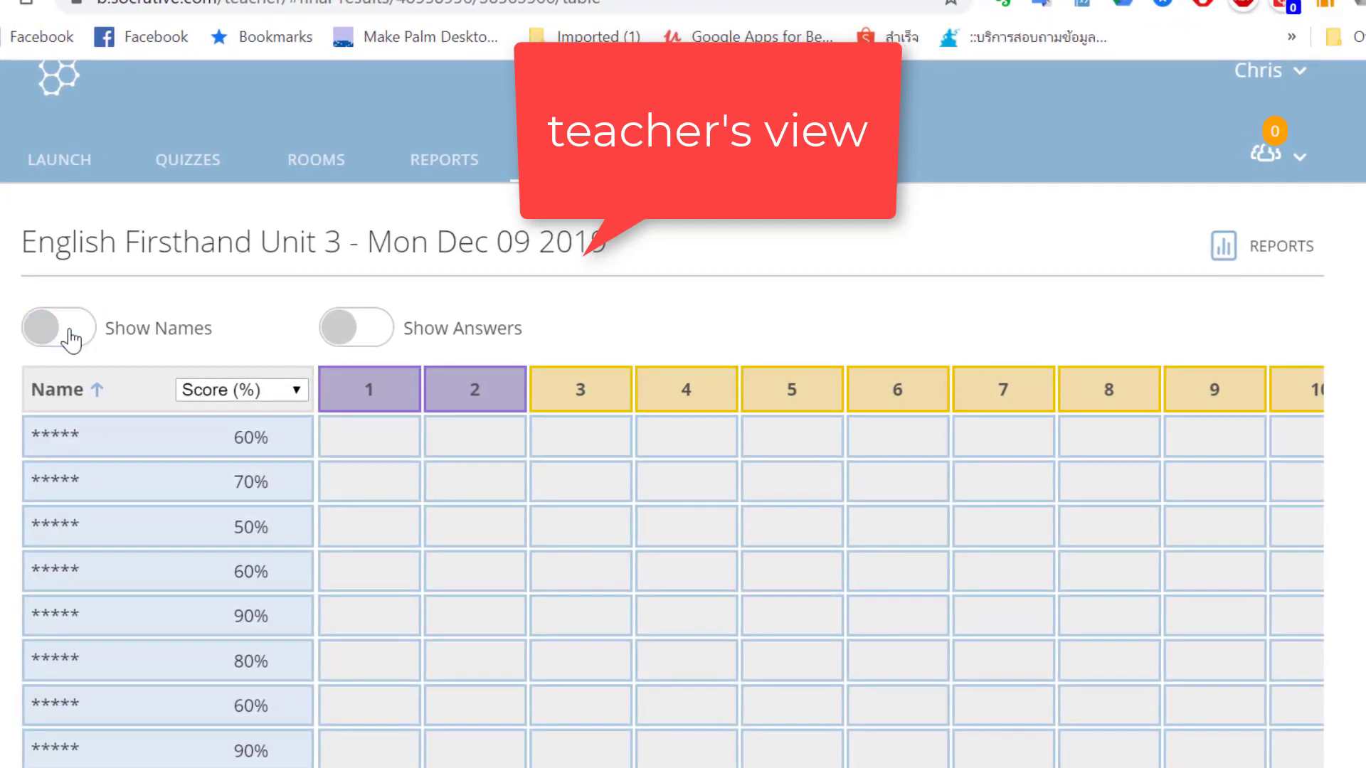
left_click(371, 348)
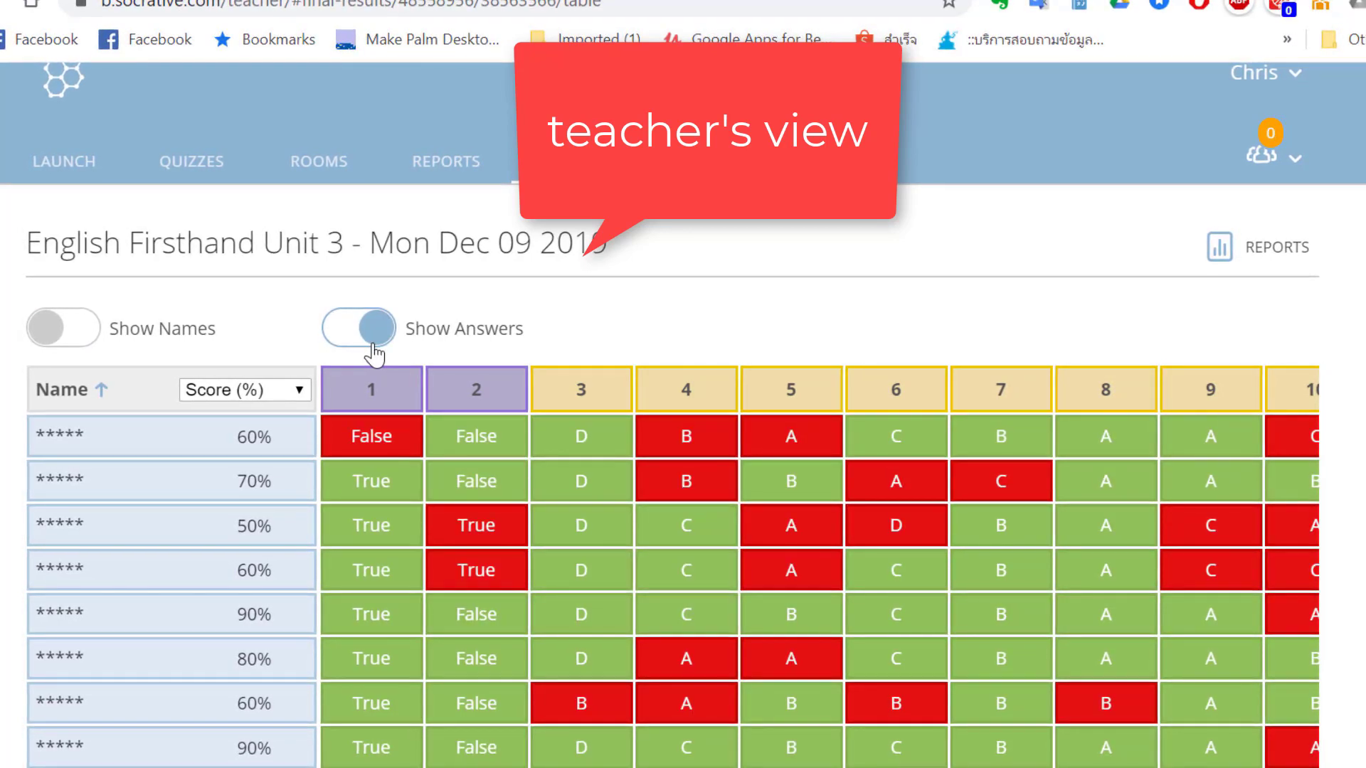
left_click(375, 354)
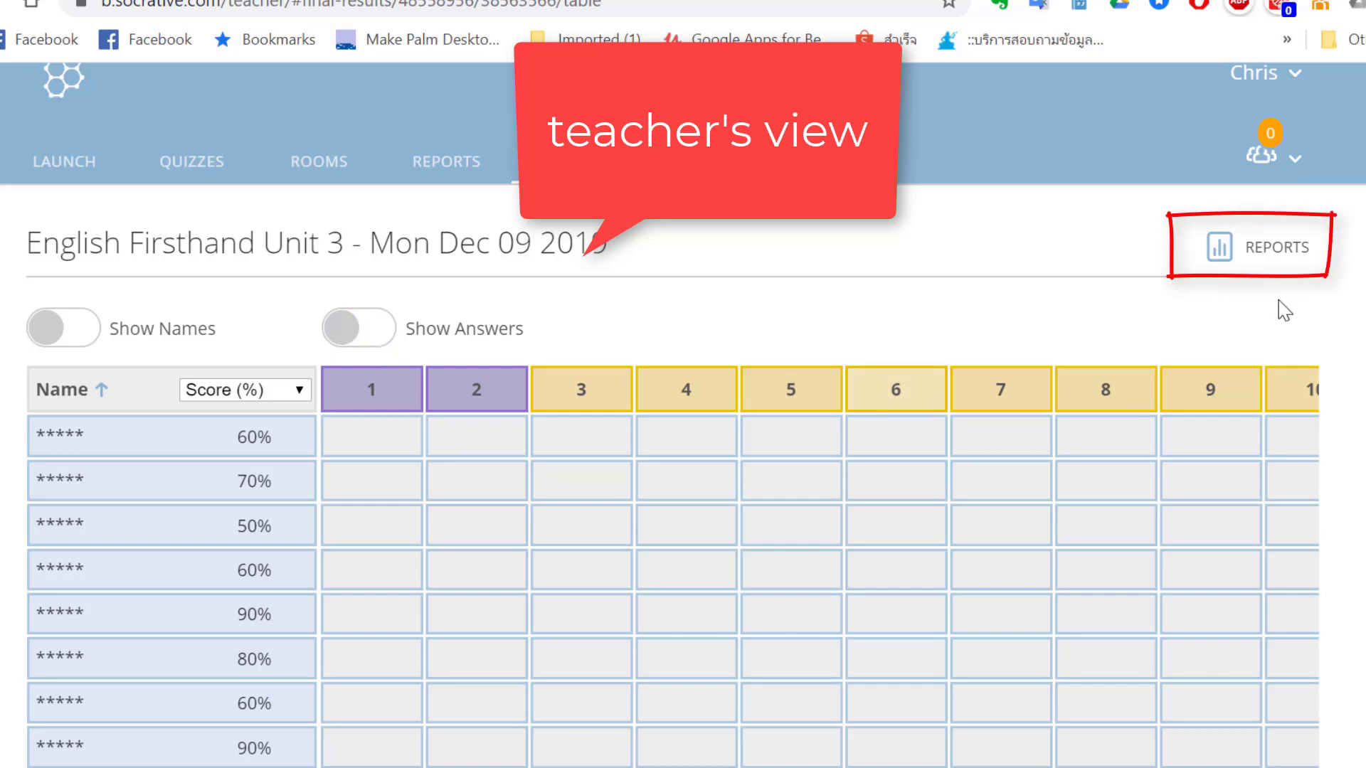
Download the whole-class Excel report, open it, and narrow column B to width 12
left_click(1244, 264)
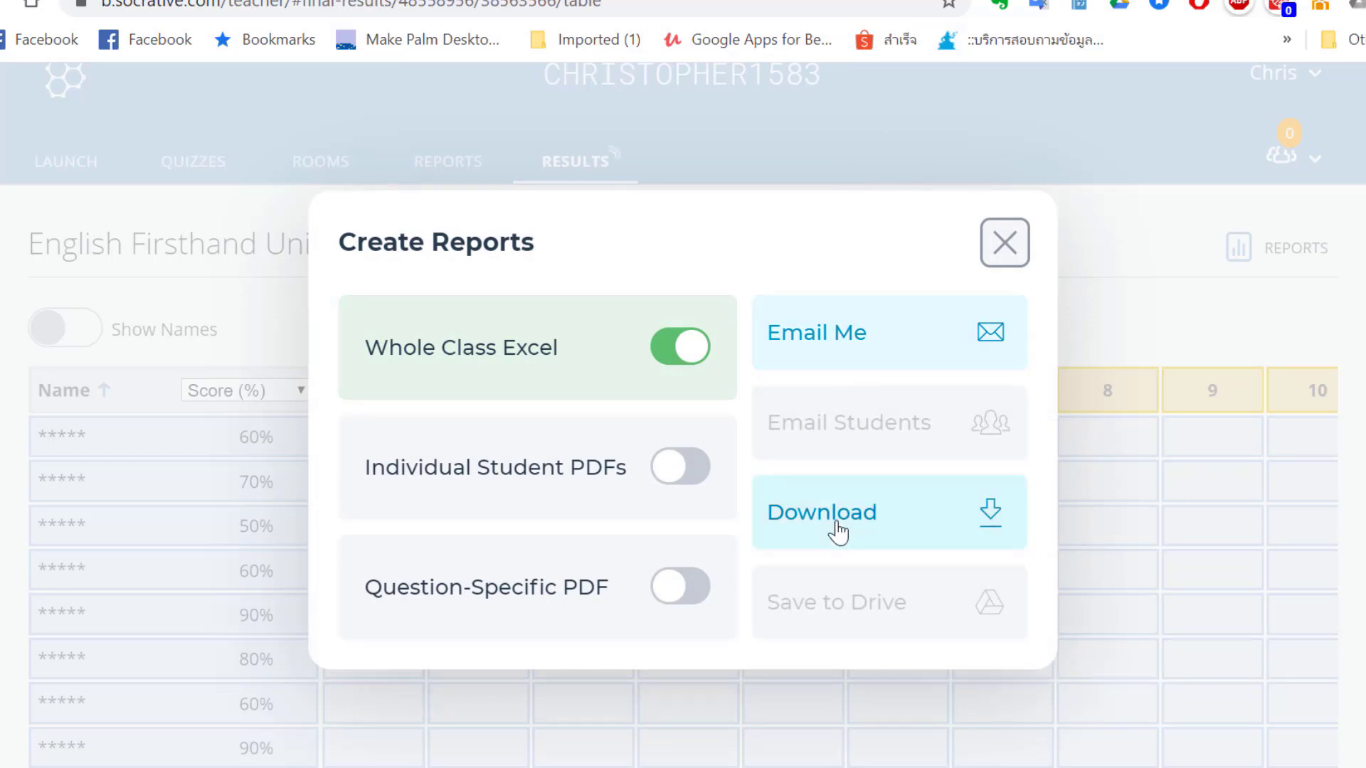
left_click(837, 530)
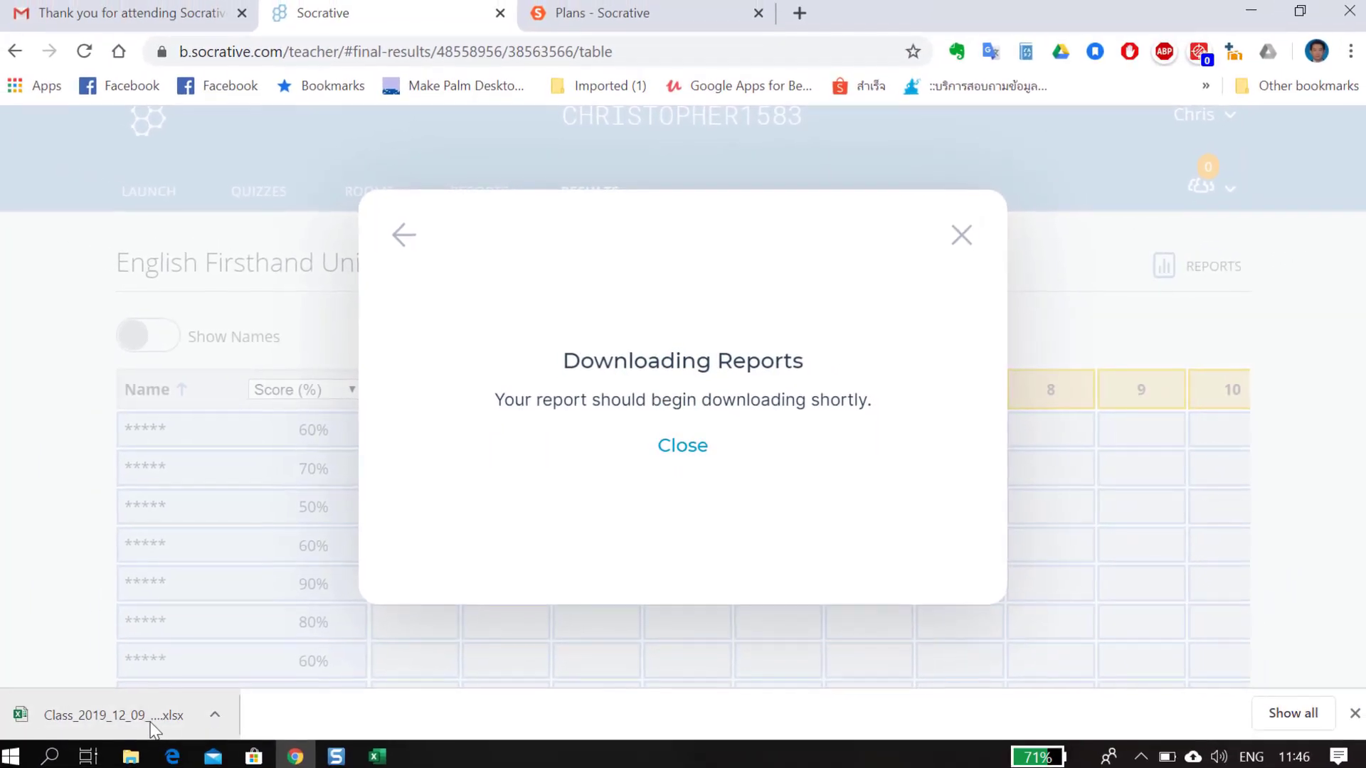
left_click(155, 716)
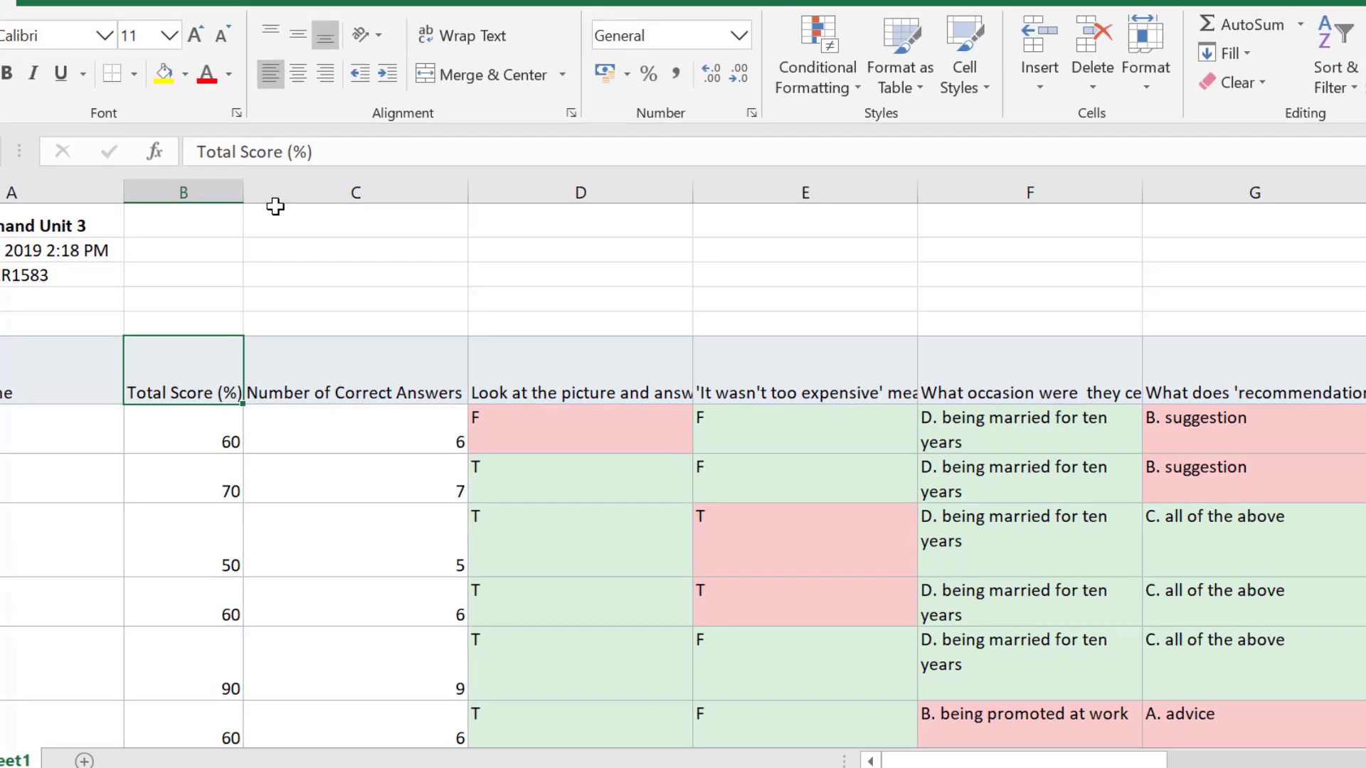
left_click_drag(268, 207, 296, 221)
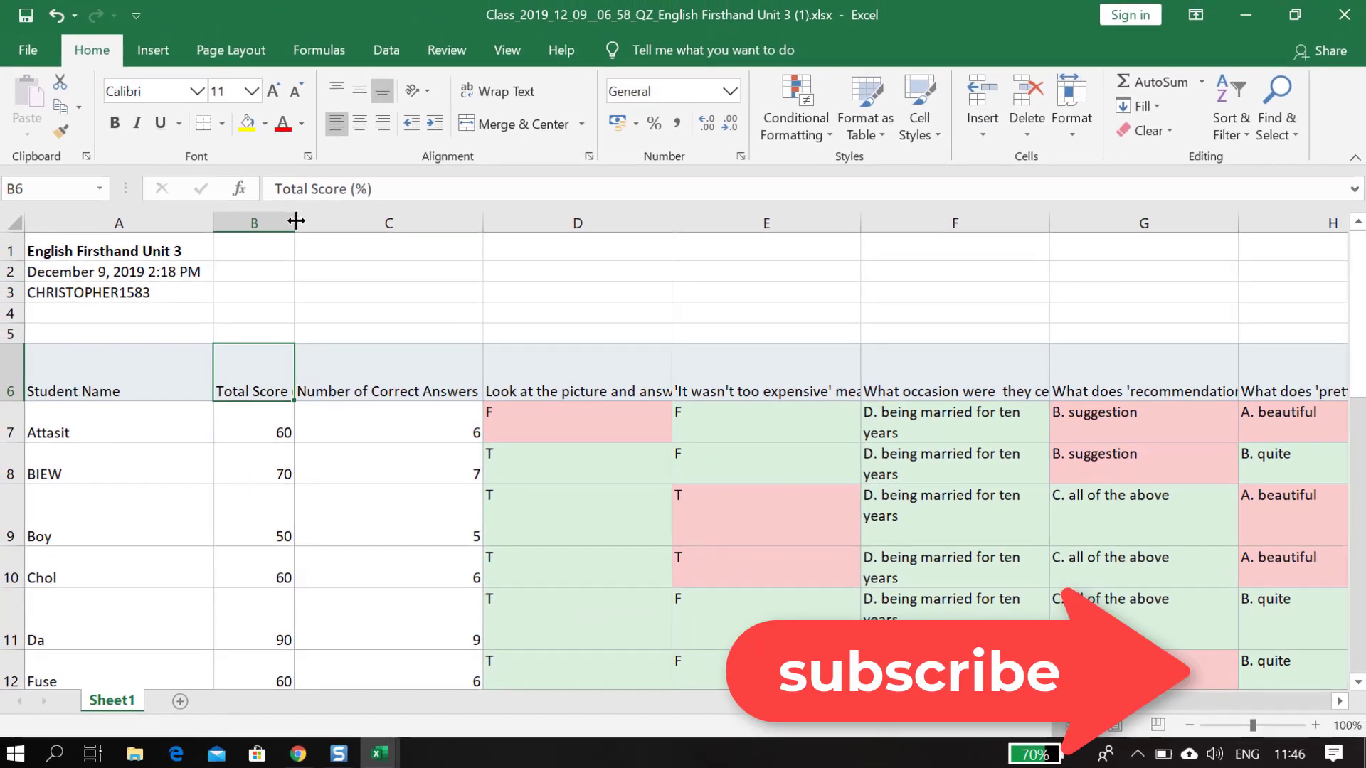
left_click(133, 439)
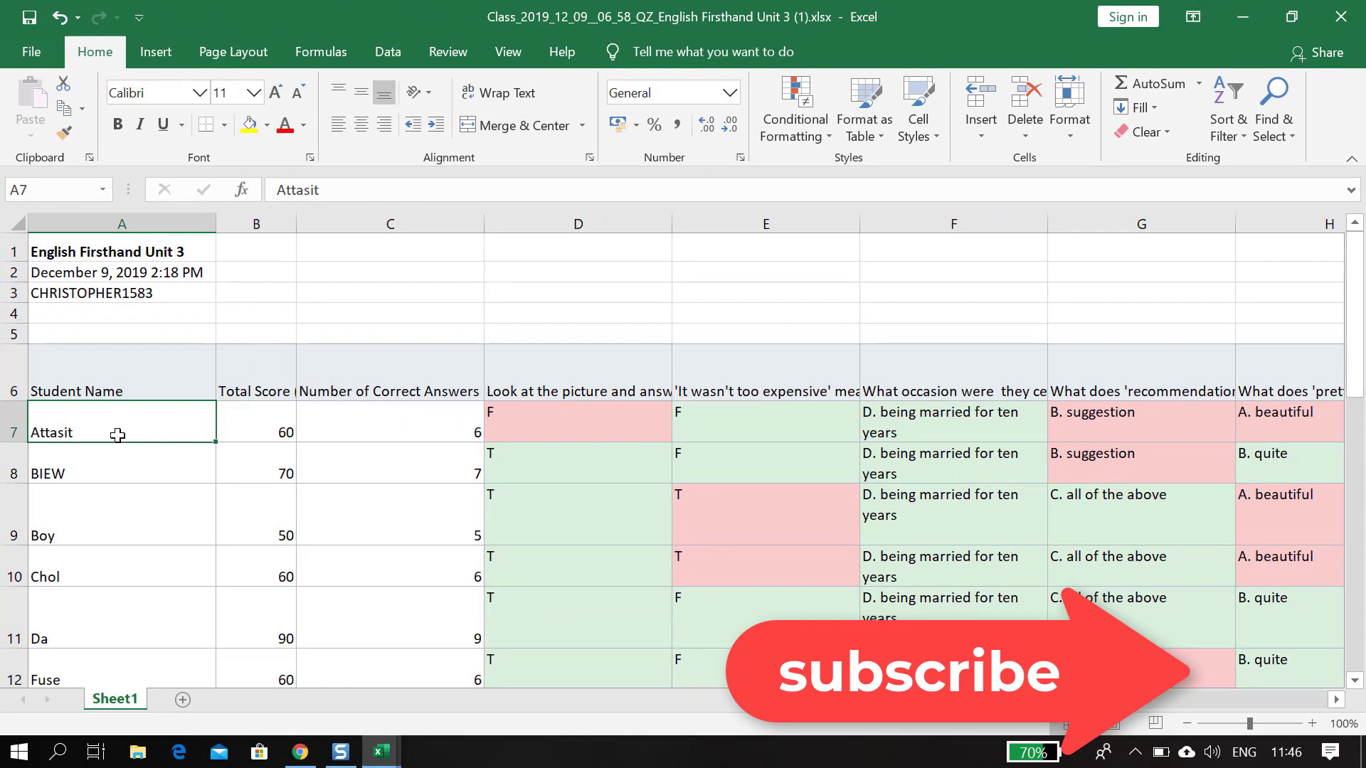